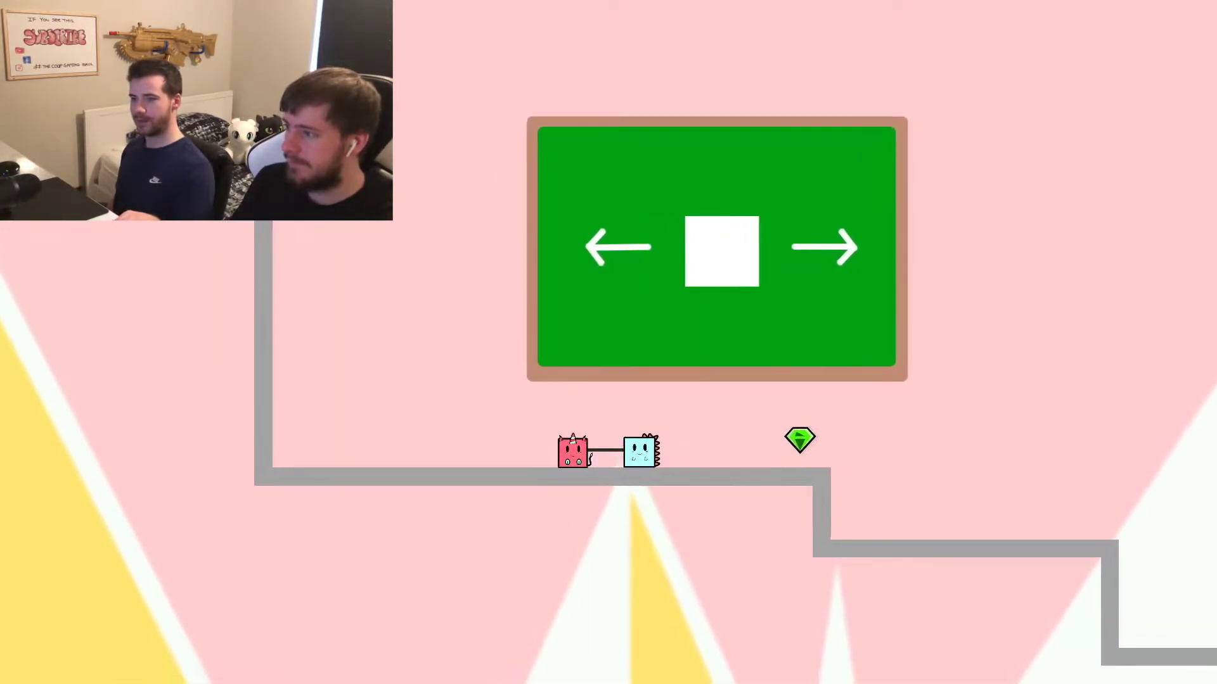
# Jump the pair right along the platforms, collecting the first gem and the upper-ledge gem.
pyautogui.press('Up')
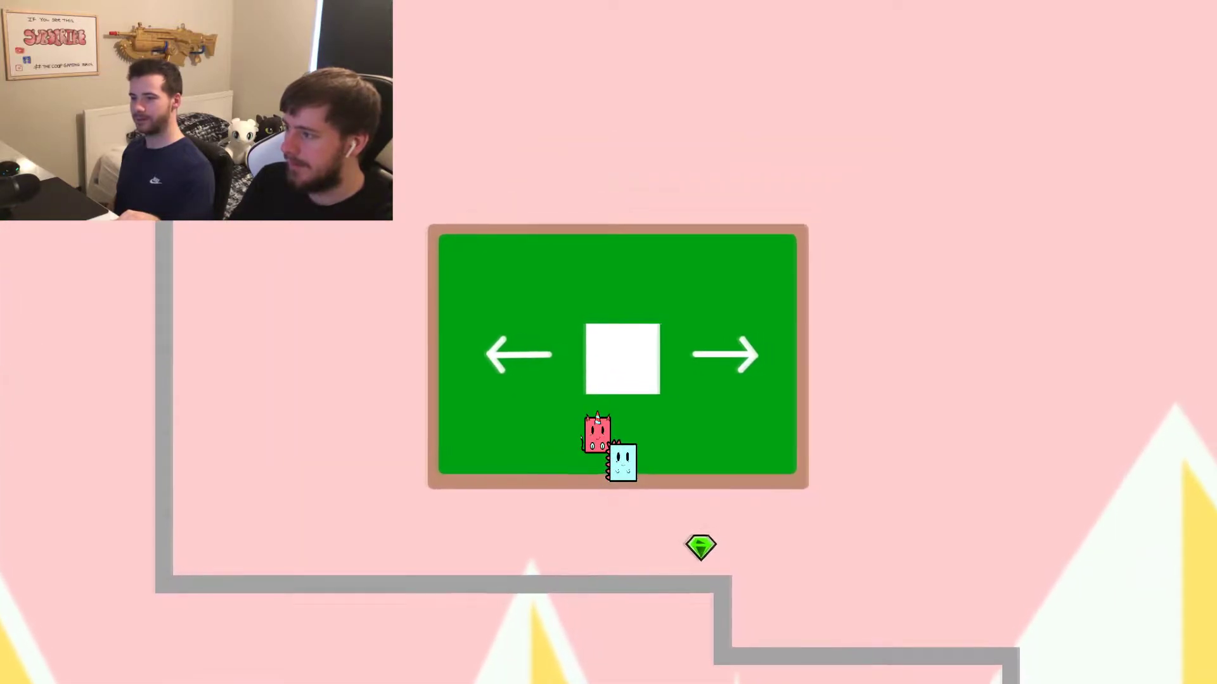
pyautogui.press('Right')
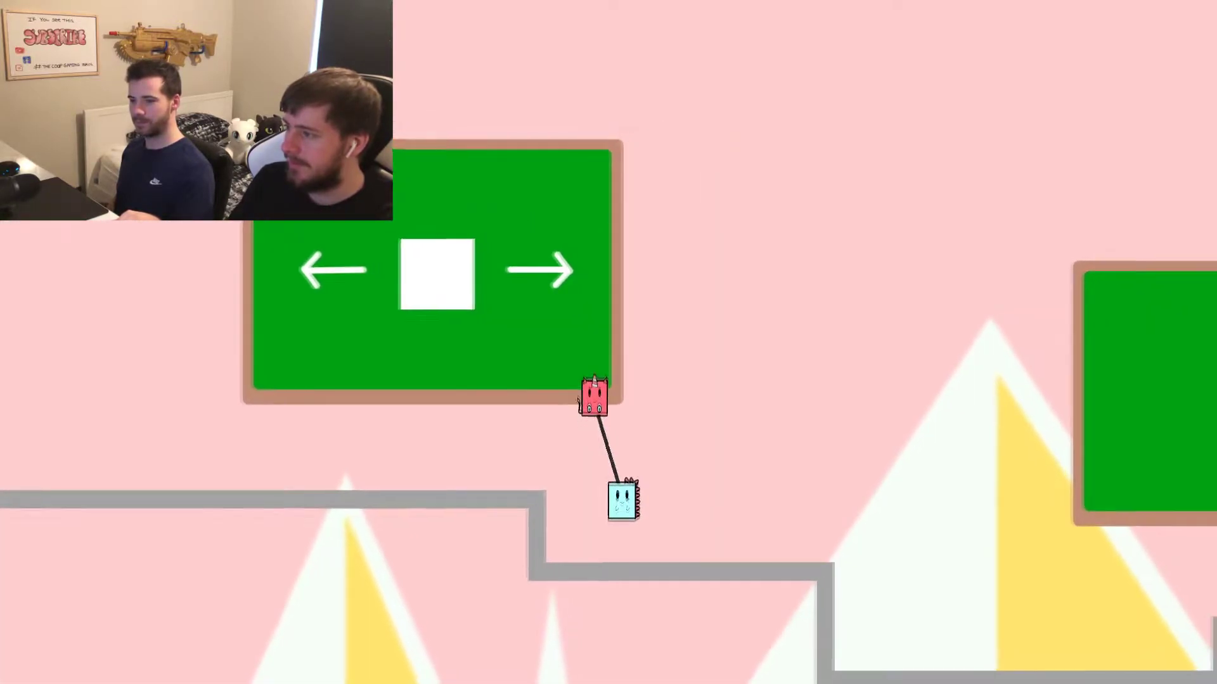
pyautogui.press('Right')
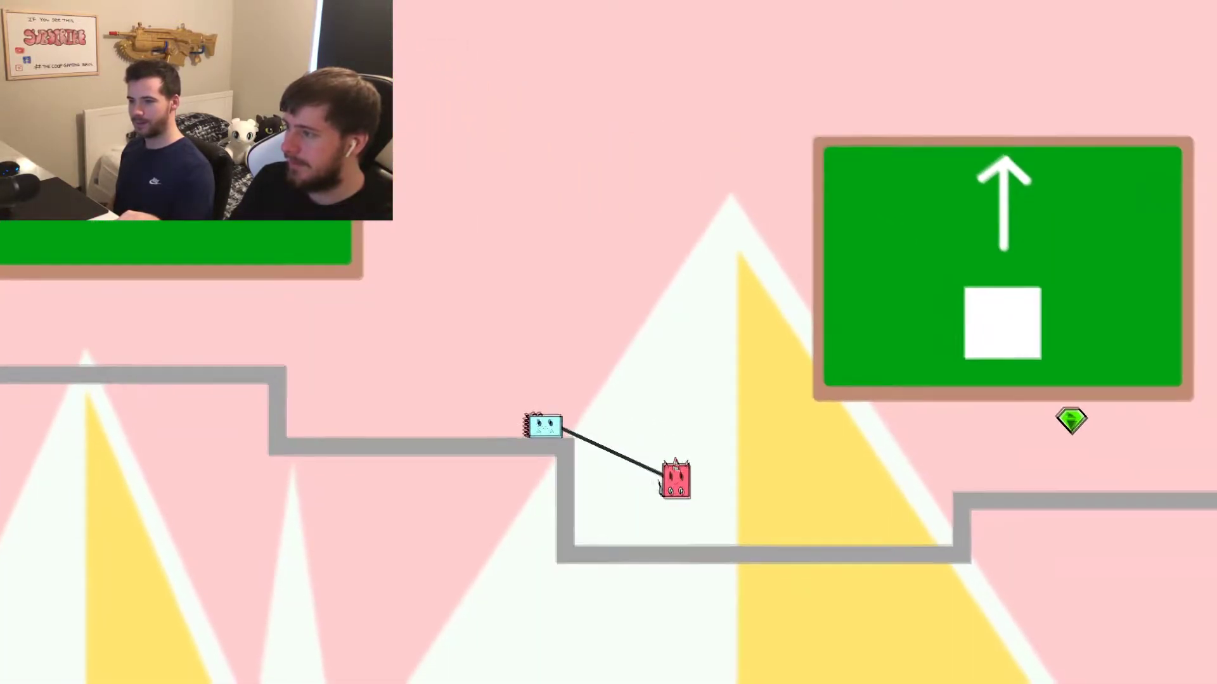
pyautogui.press('Right')
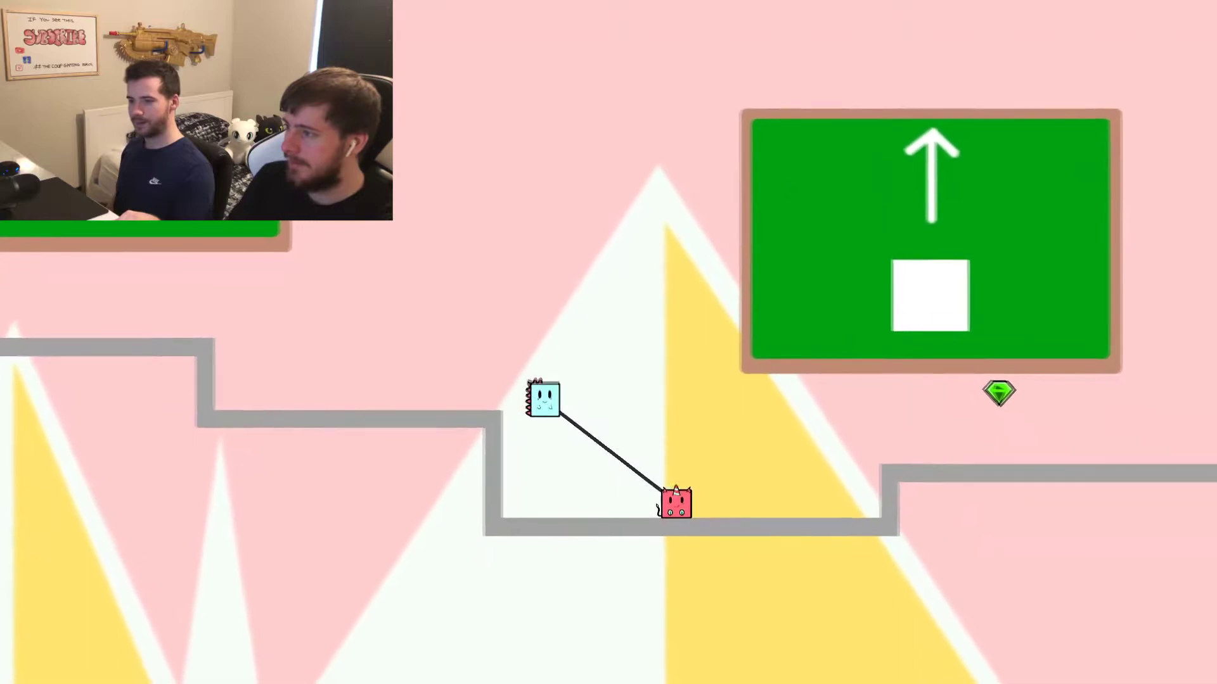
pyautogui.press('Up')
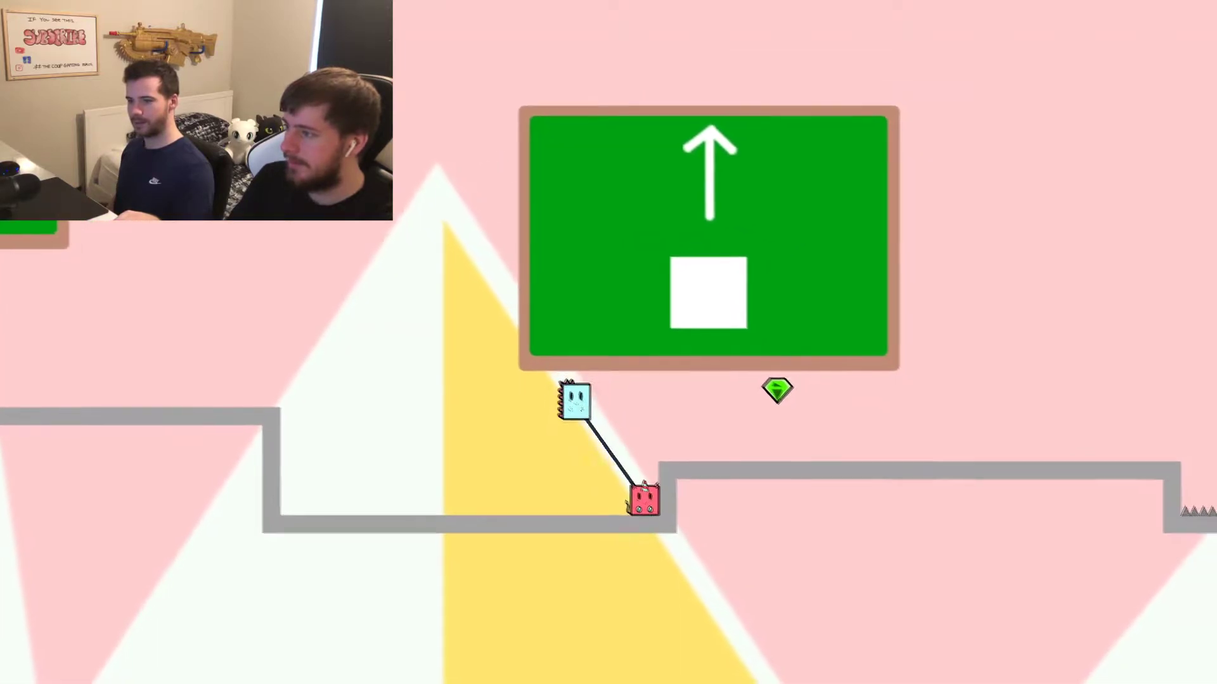
pyautogui.press('Right')
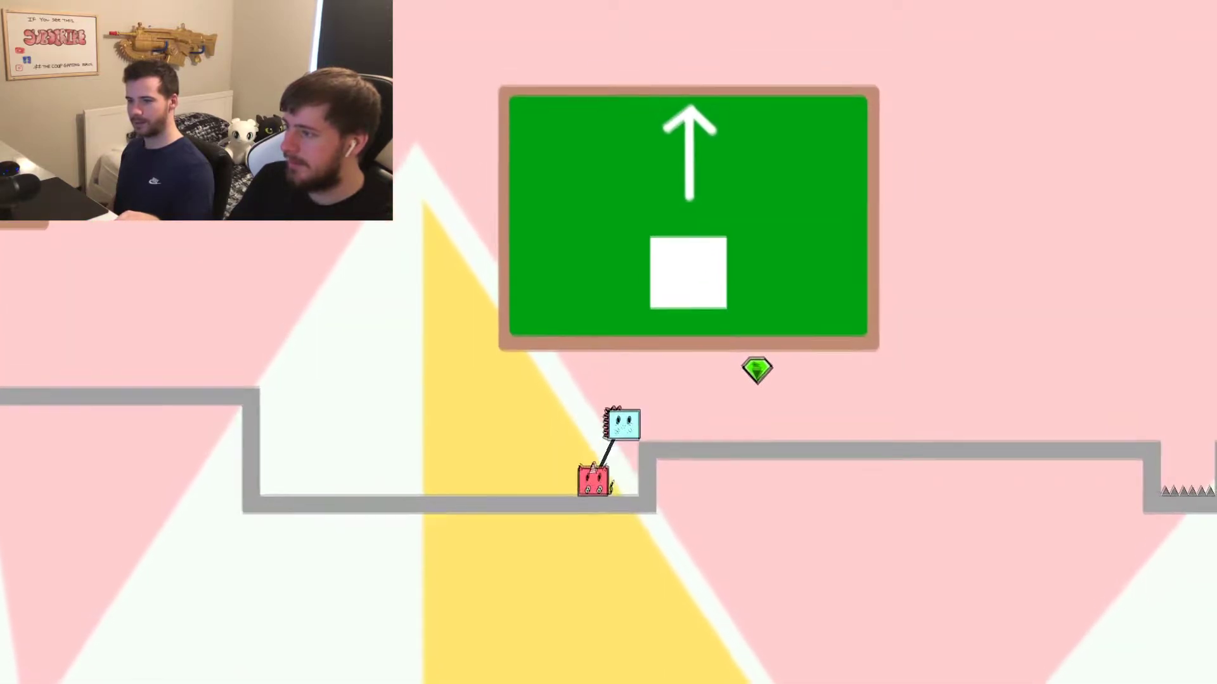
pyautogui.press('Up')
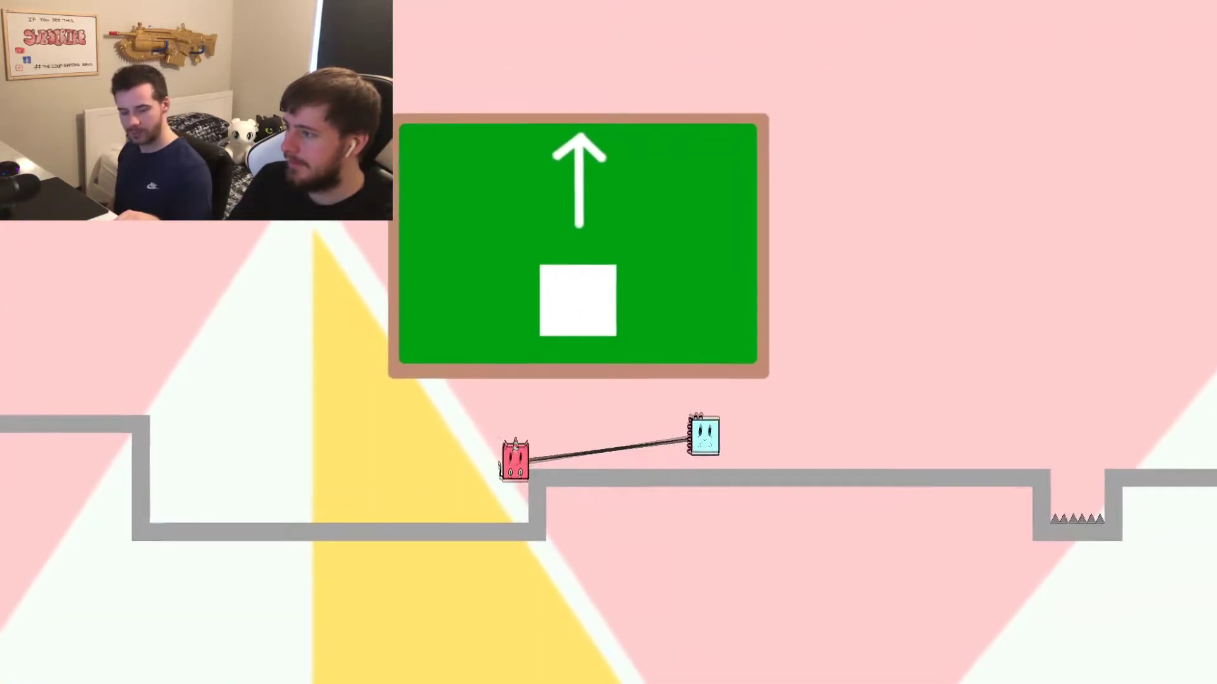
# Carry both tethered characters across the first spike pit.
pyautogui.press('Right')
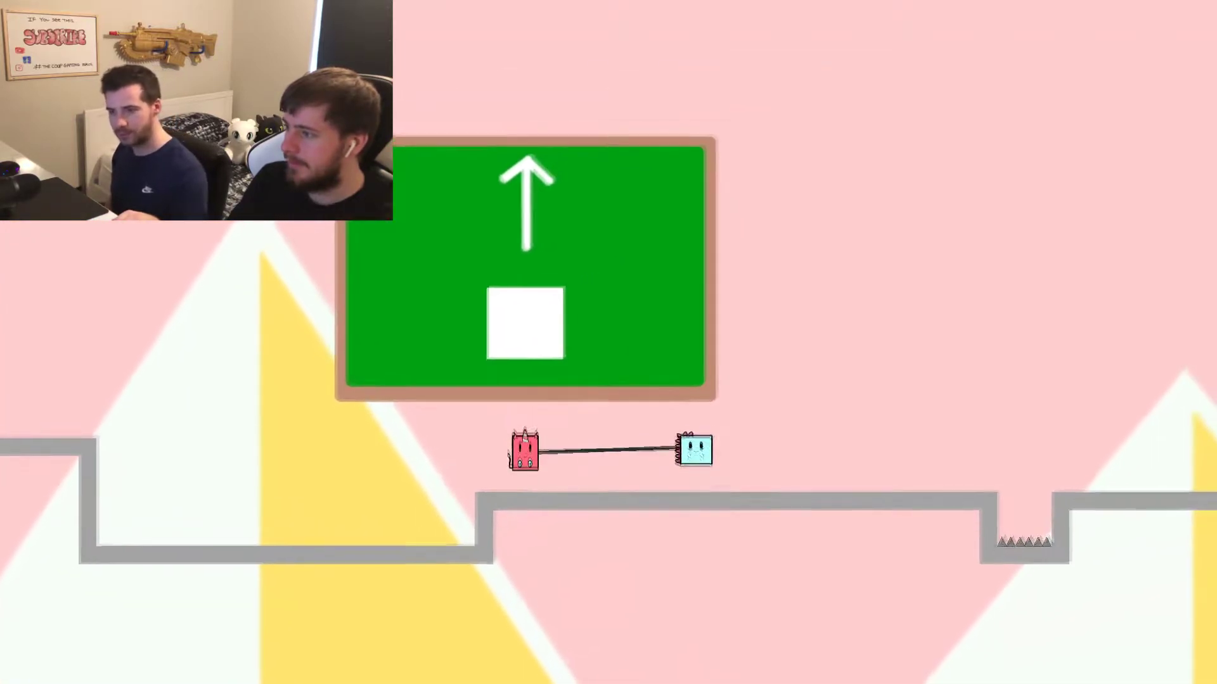
pyautogui.press('Up')
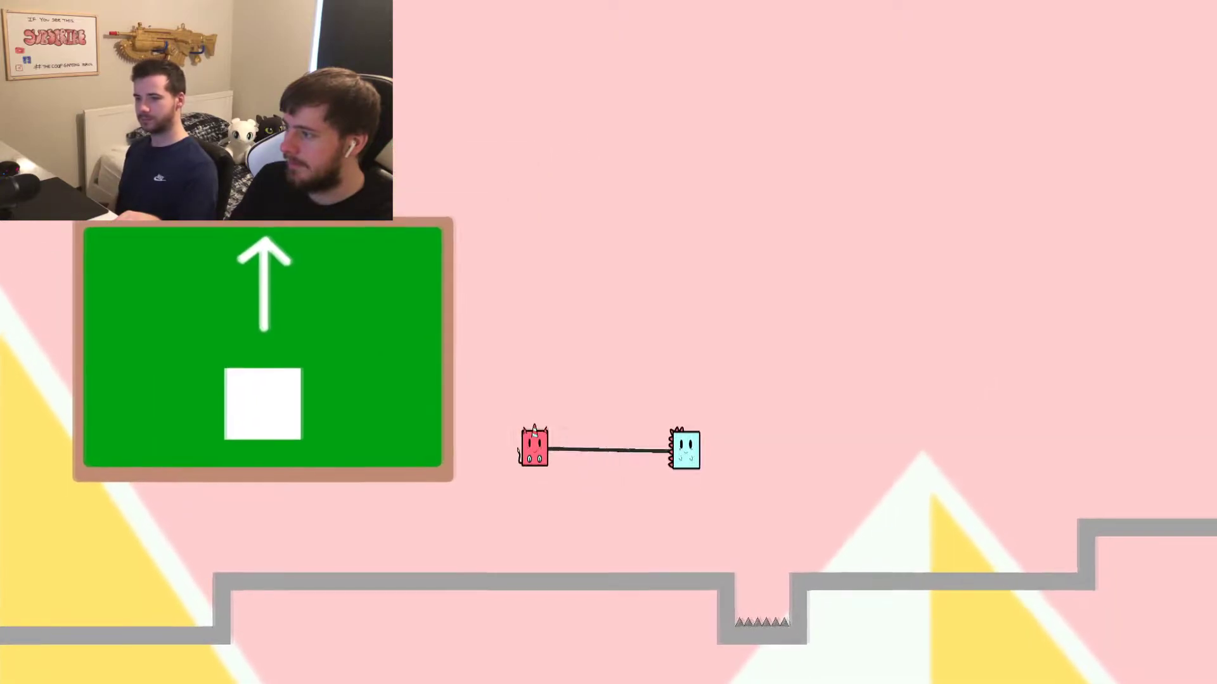
pyautogui.press('Right')
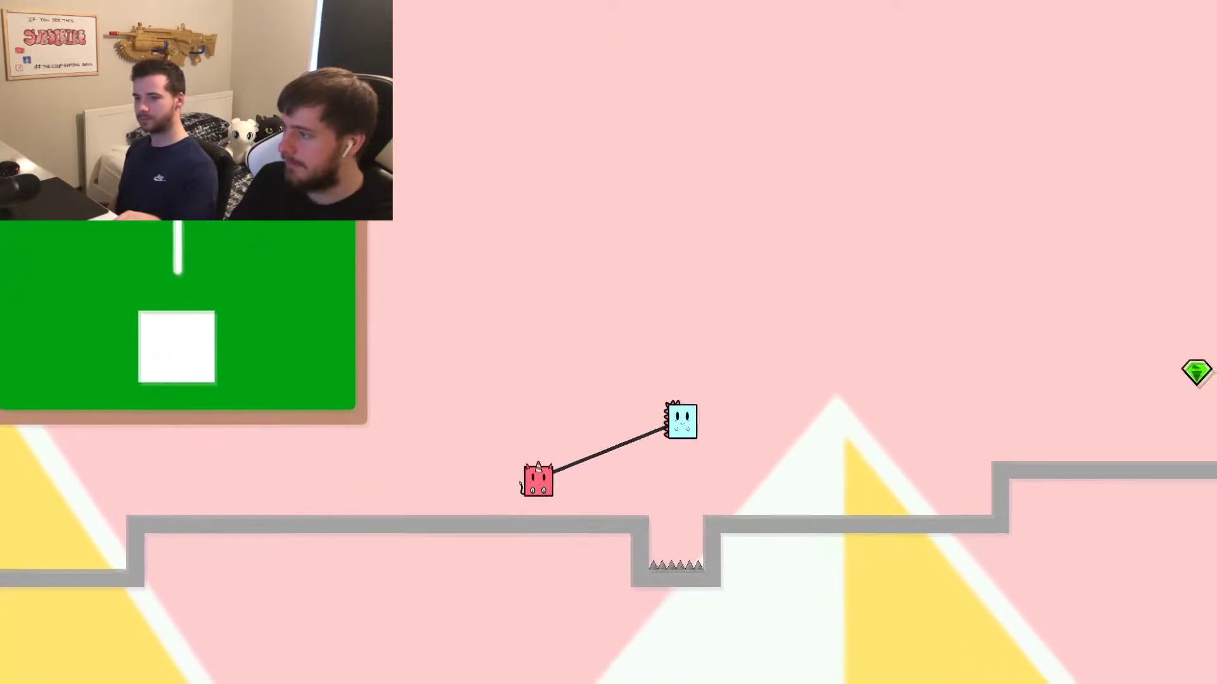
pyautogui.press('Up')
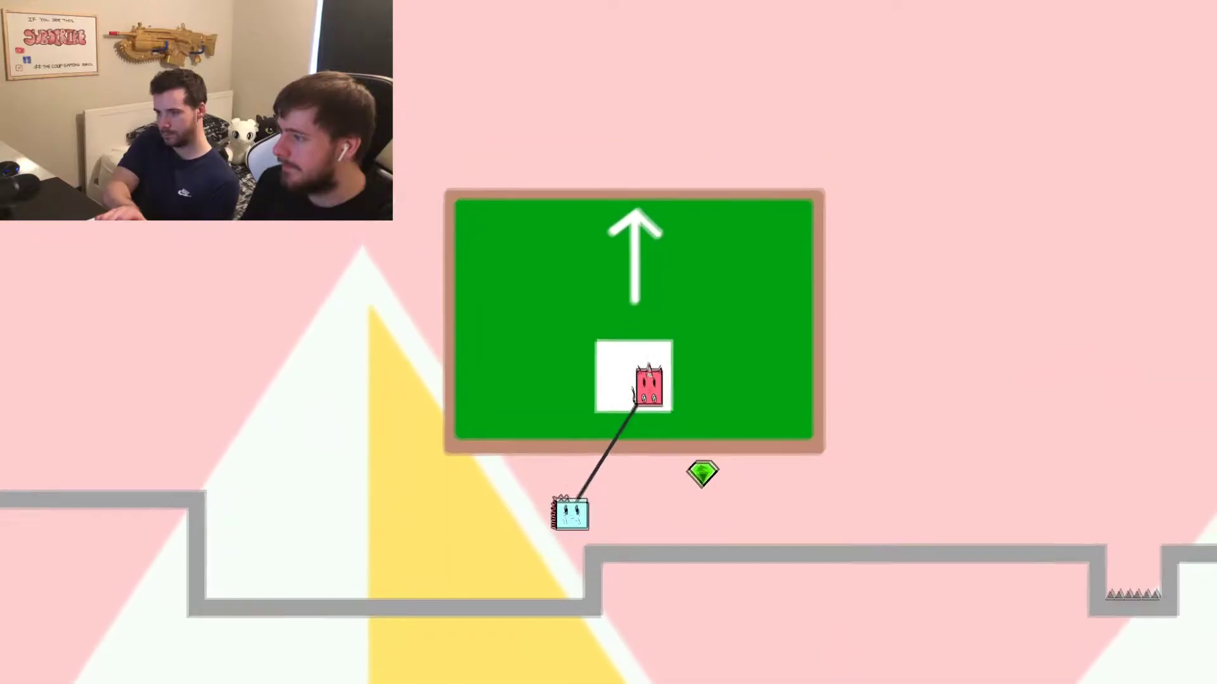
# Walk to the next spike pit and jump the tethered pair over it.
pyautogui.press('Right')
pyautogui.press('Right')
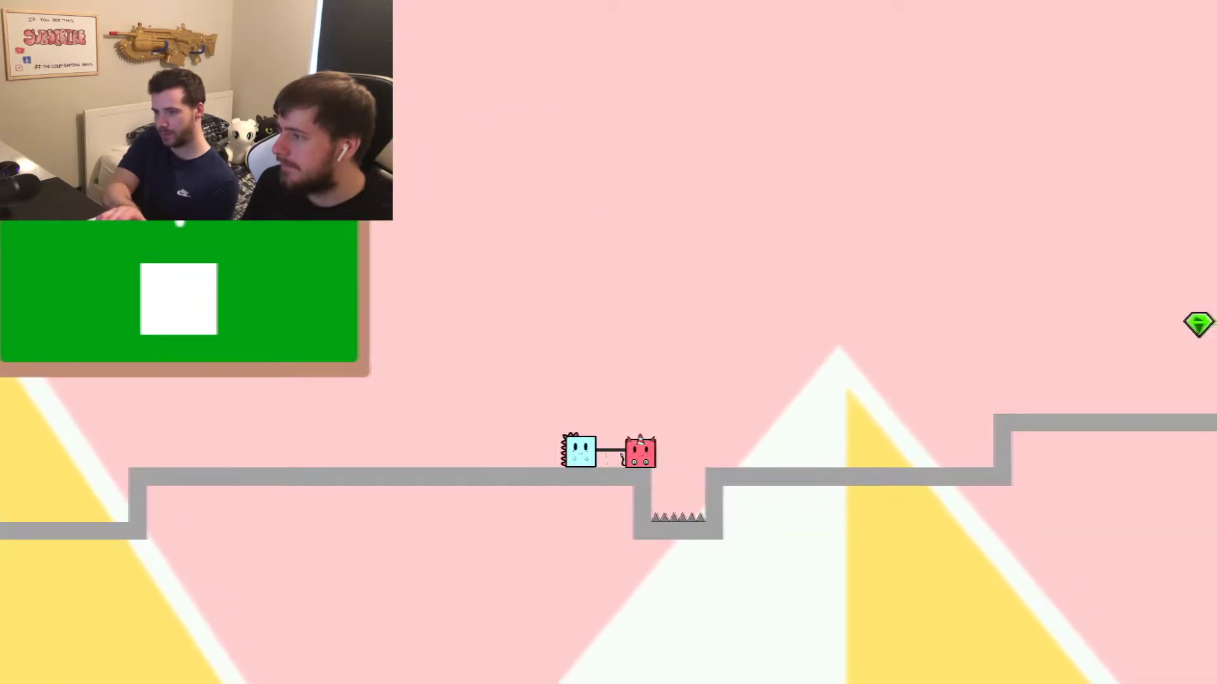
pyautogui.press('Right')
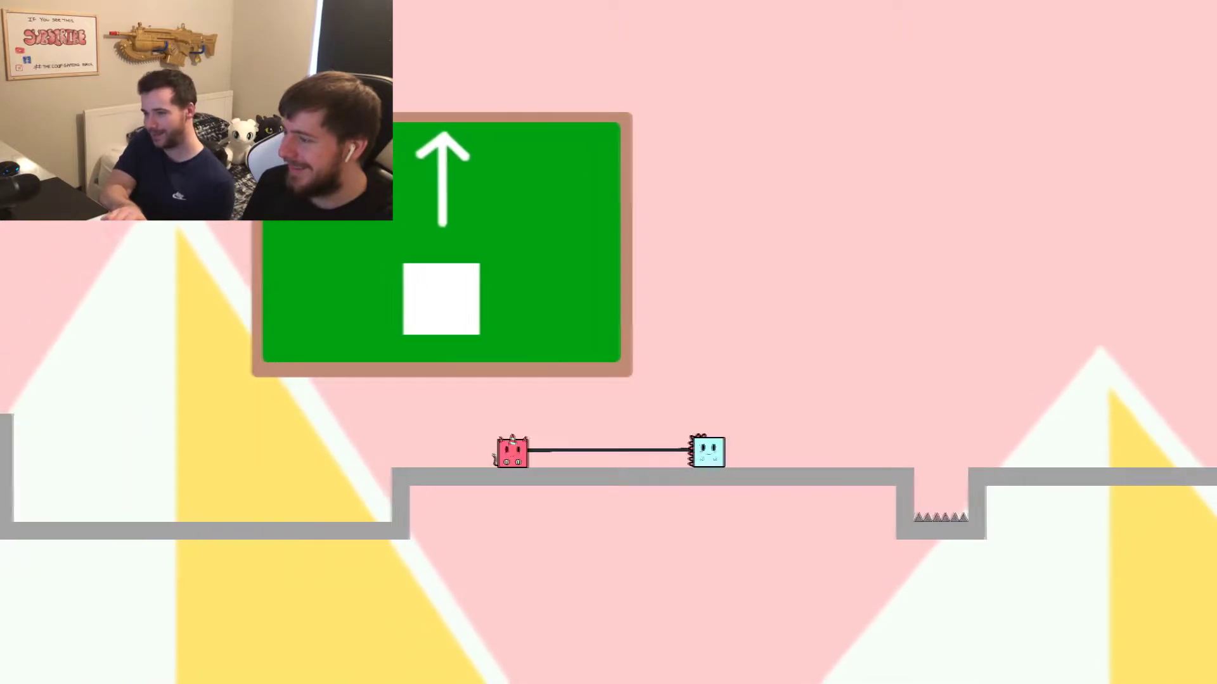
pyautogui.press('Right')
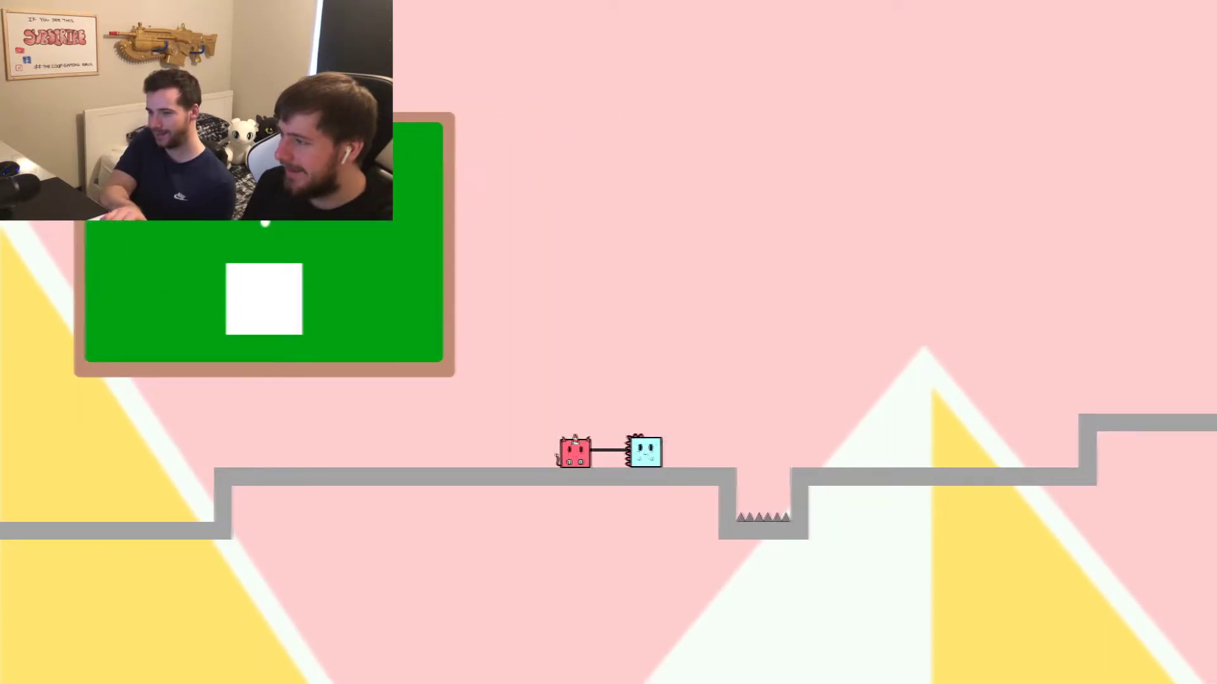
pyautogui.press('Right')
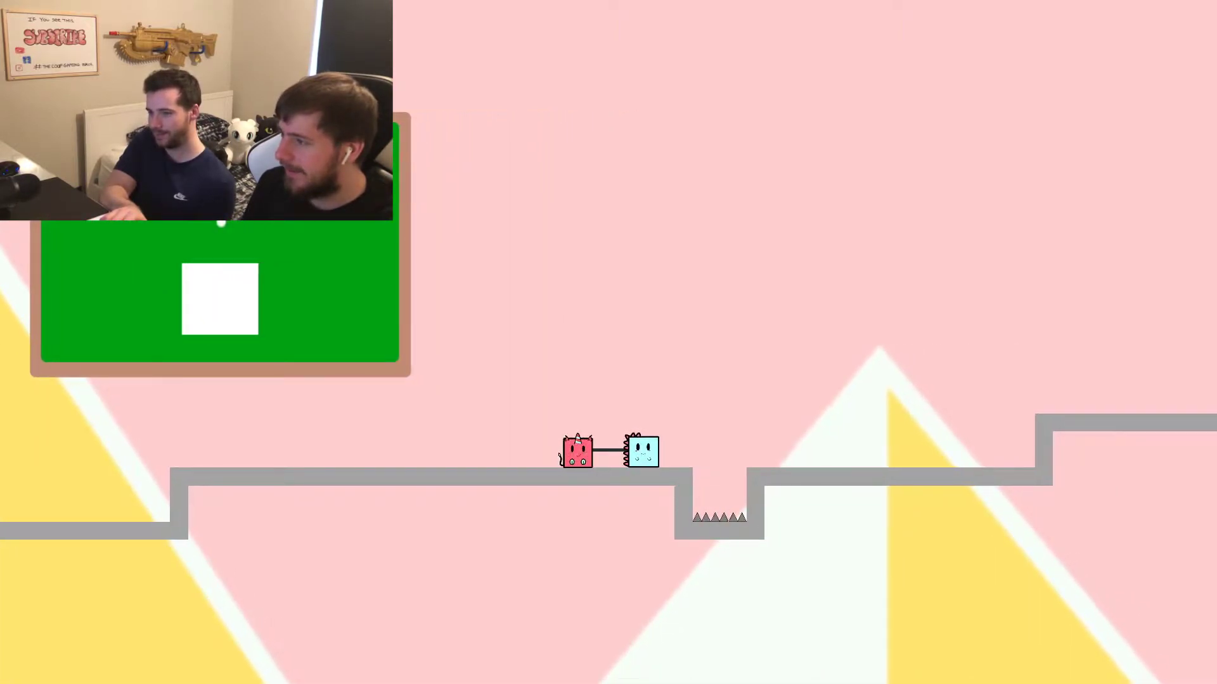
pyautogui.press('Up')
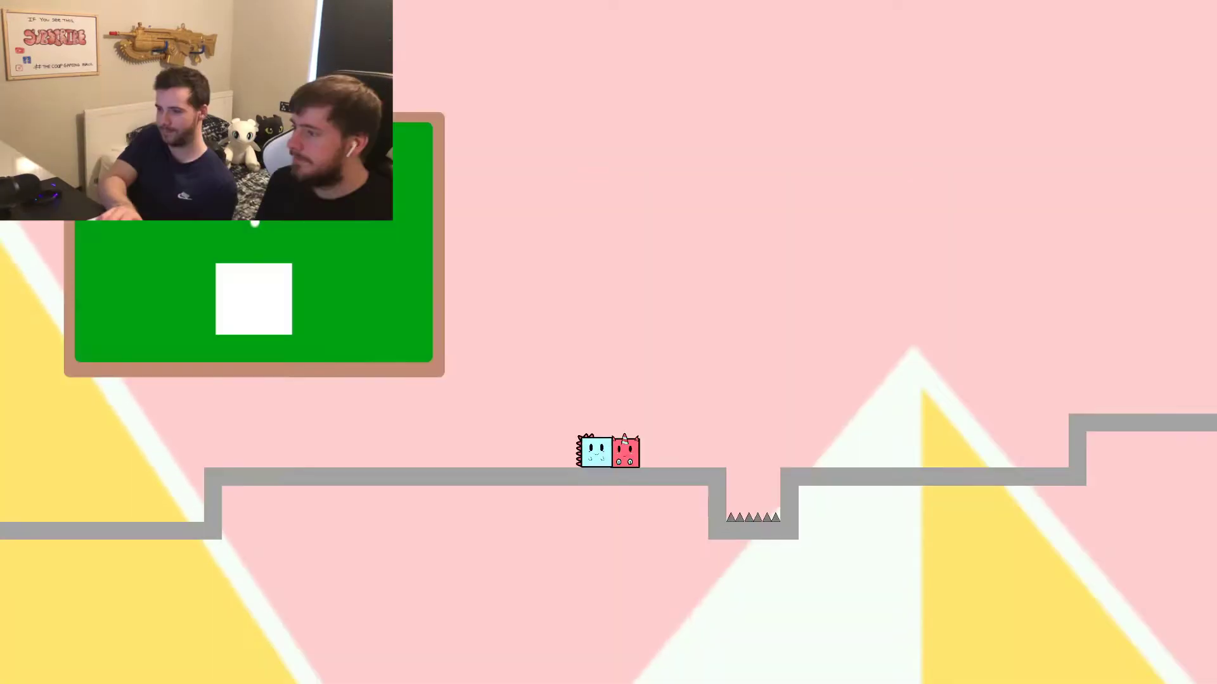
pyautogui.press('Right')
pyautogui.press('Up')
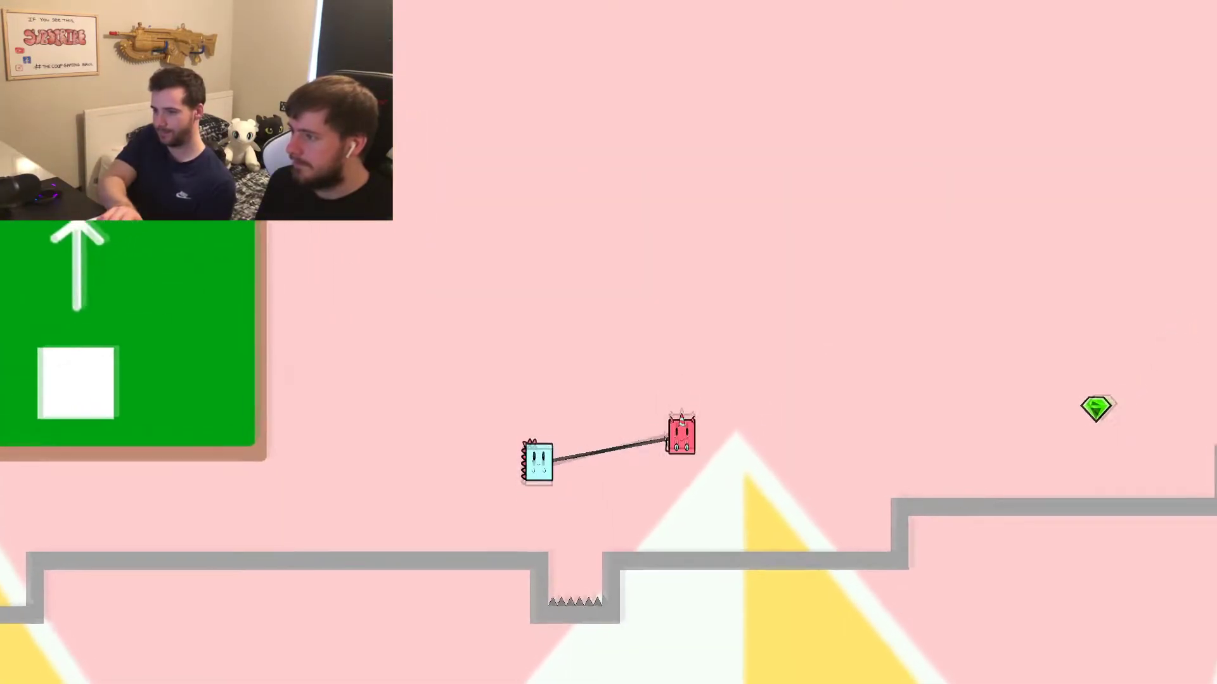
pyautogui.press('Up')
# Grab the last gem and climb the steps to the ledge beside the black hole.
pyautogui.press('Right')
pyautogui.press('Up')
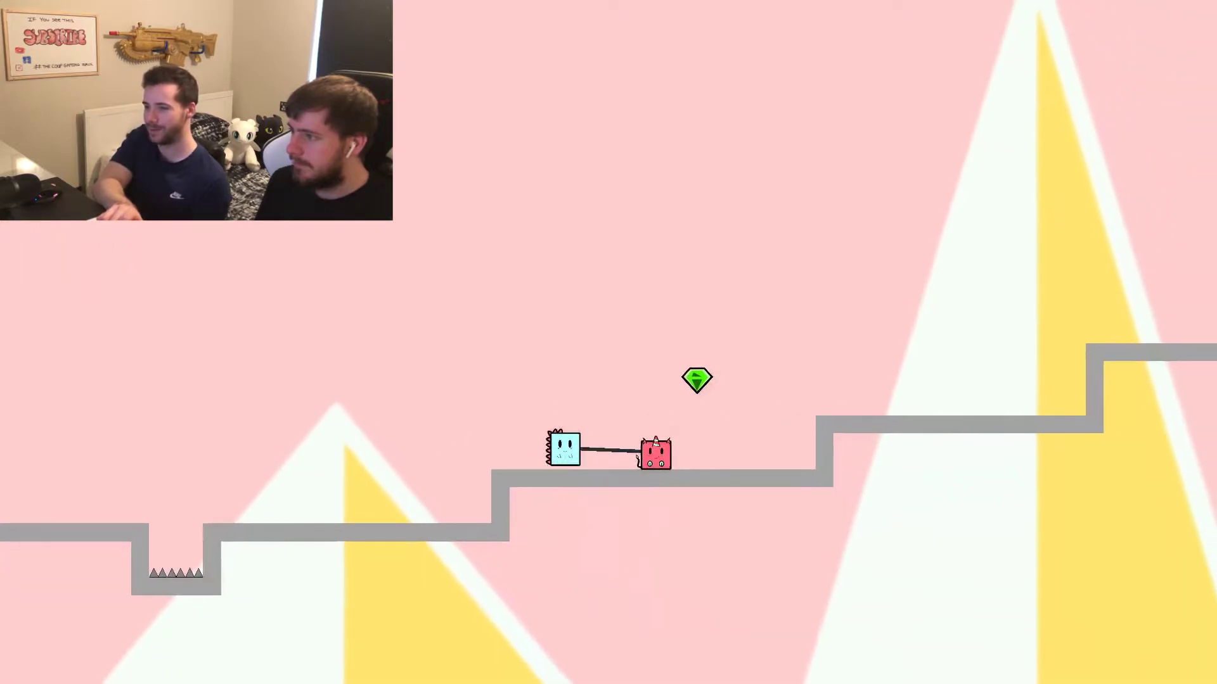
pyautogui.press('Right')
pyautogui.press('Up')
pyautogui.press('Up')
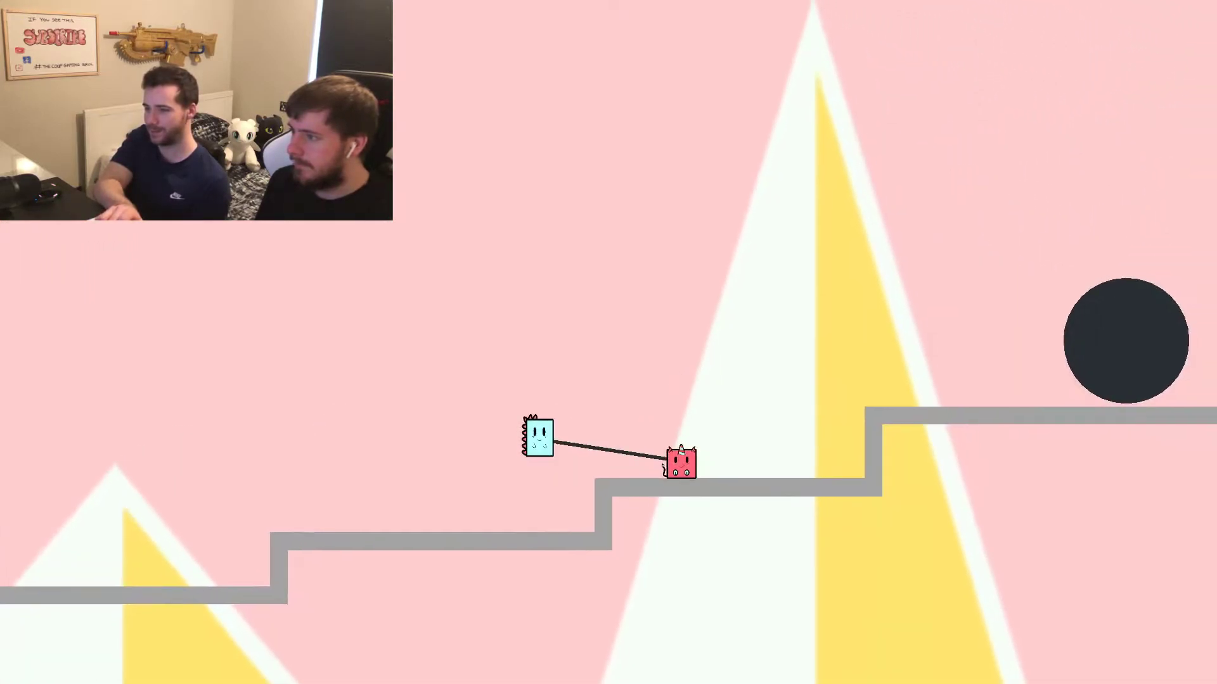
pyautogui.press('Right')
pyautogui.press('Up')
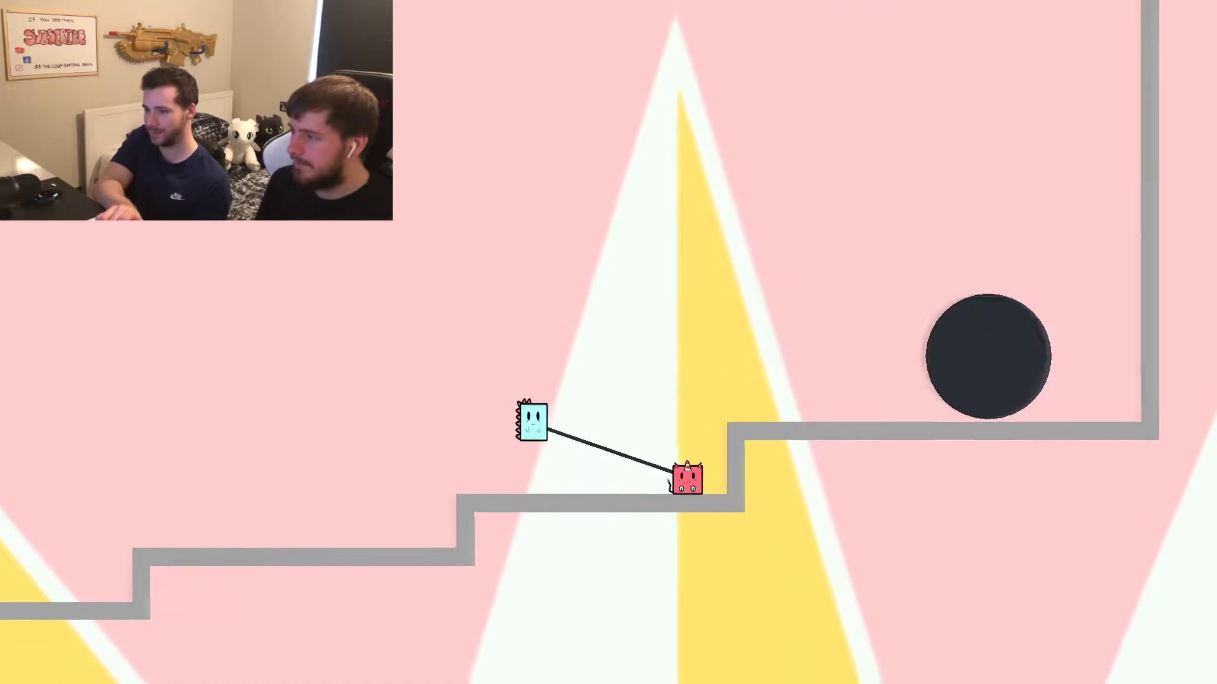
pyautogui.press('Up')
pyautogui.press('Right')
pyautogui.press('Up')
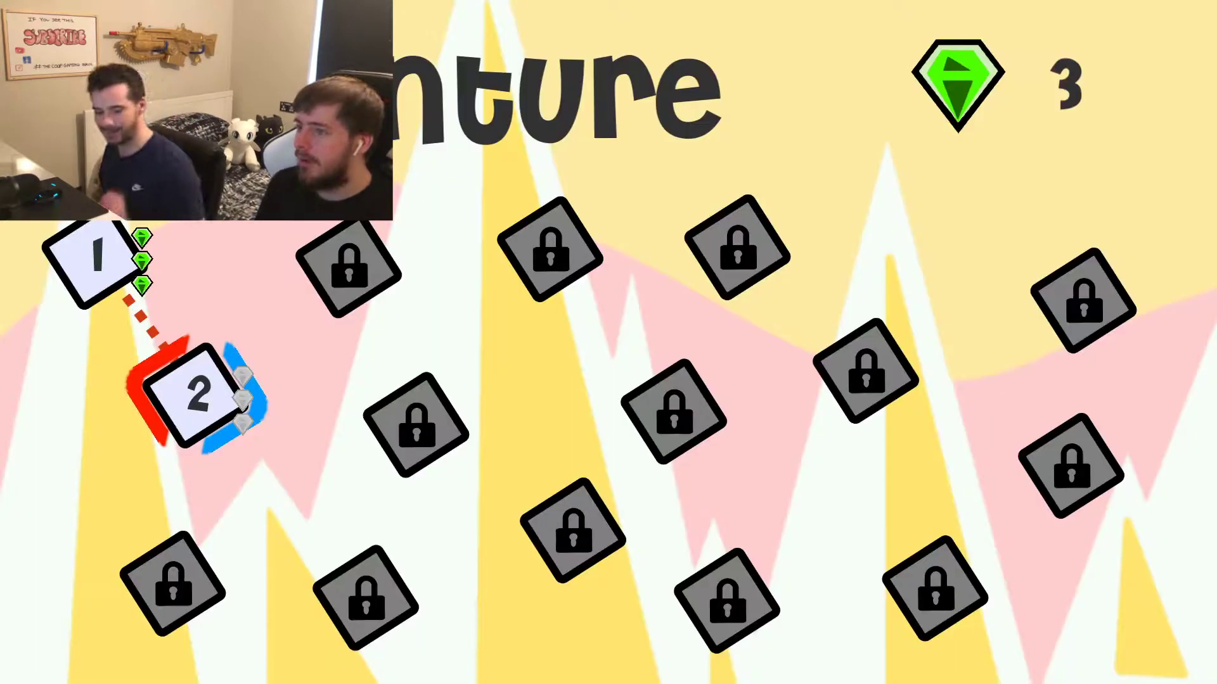
# Start level 2, grab the first gem and land both characters past the white wall.
pyautogui.press('Return')
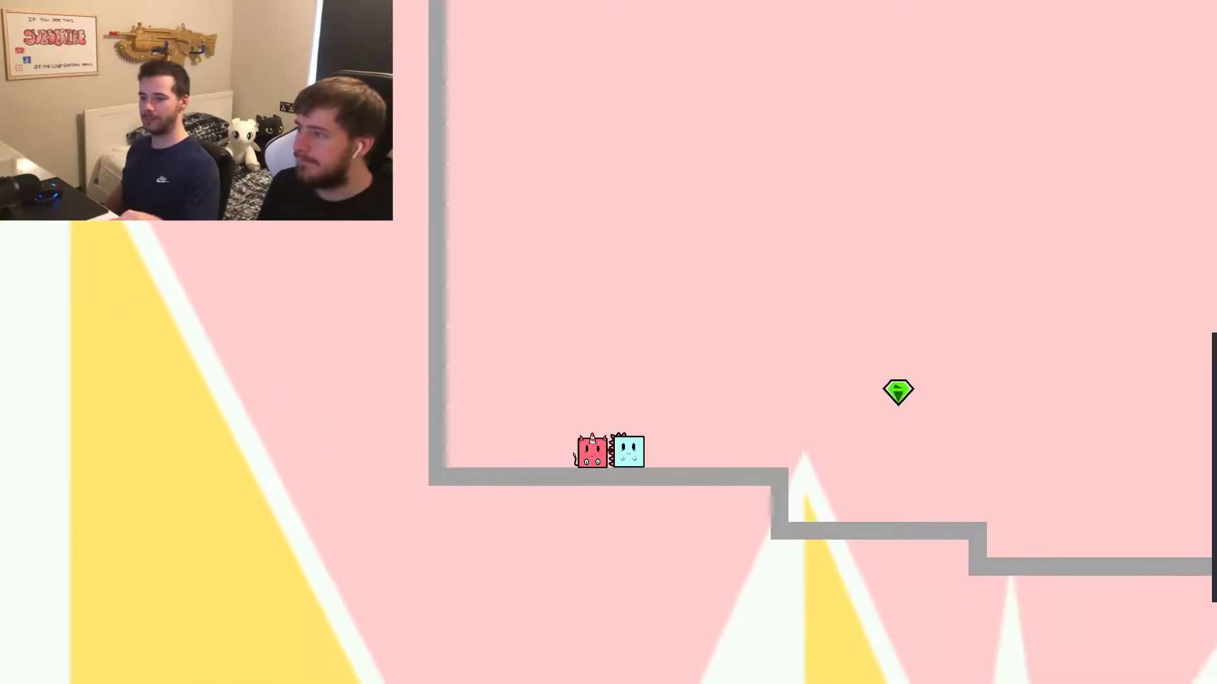
pyautogui.press('Right')
pyautogui.press('Up')
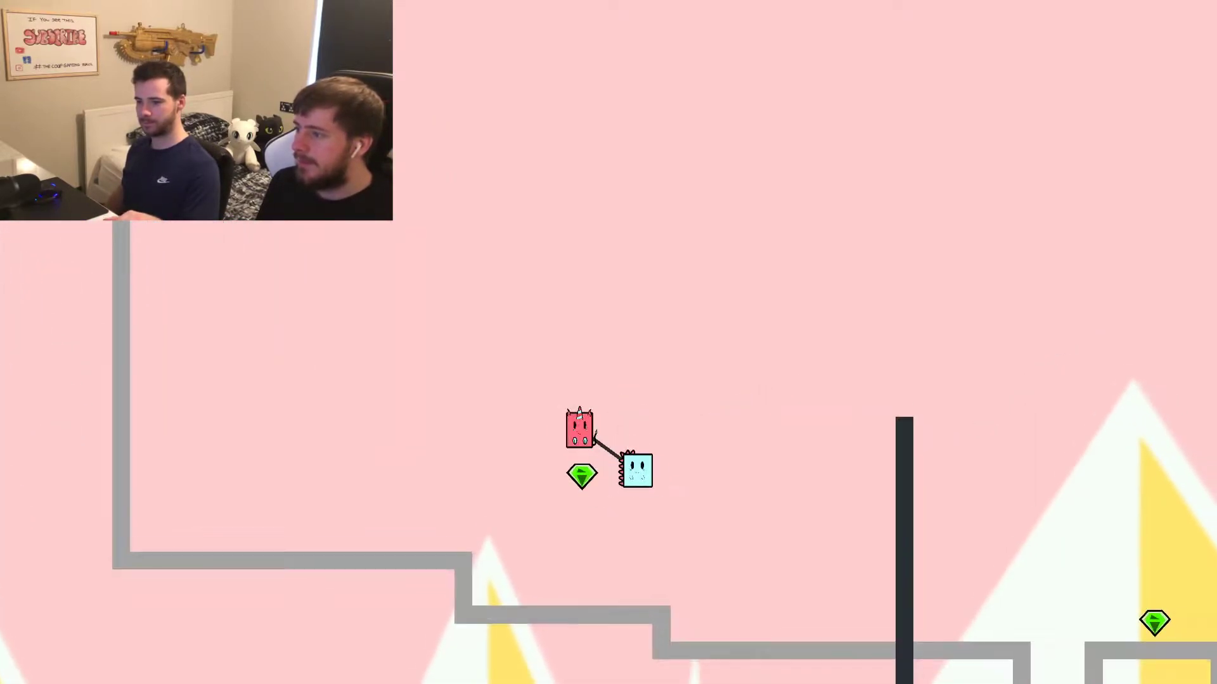
pyautogui.press('Right')
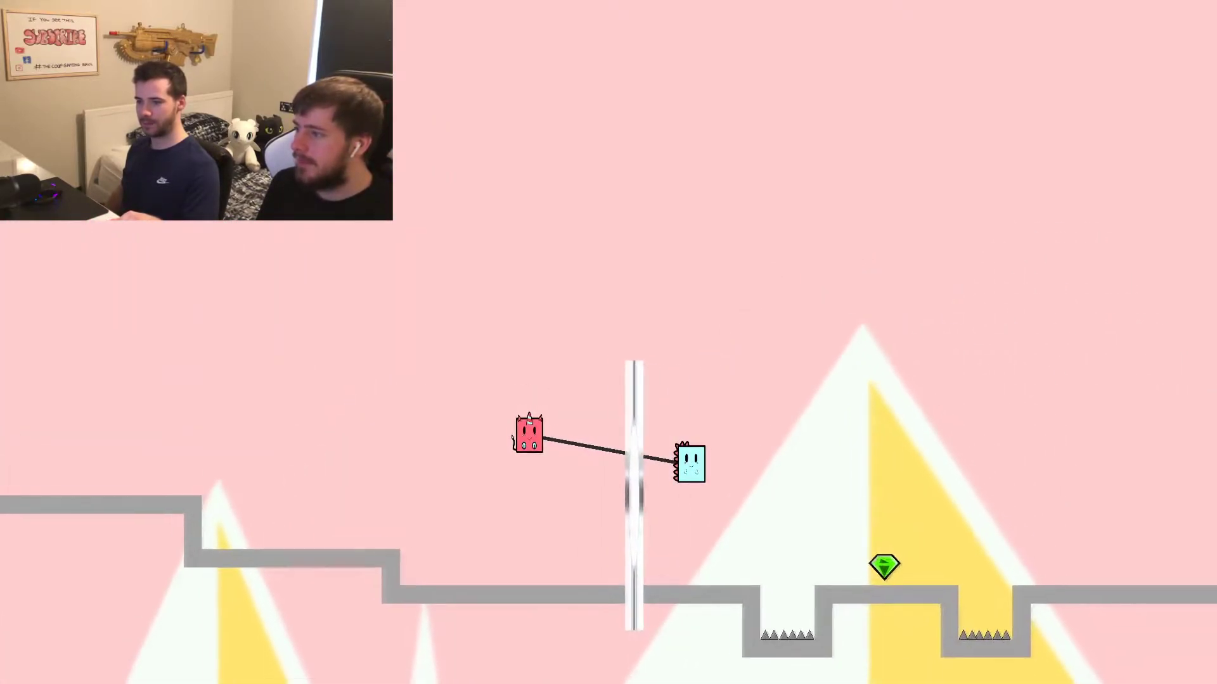
pyautogui.press('Right')
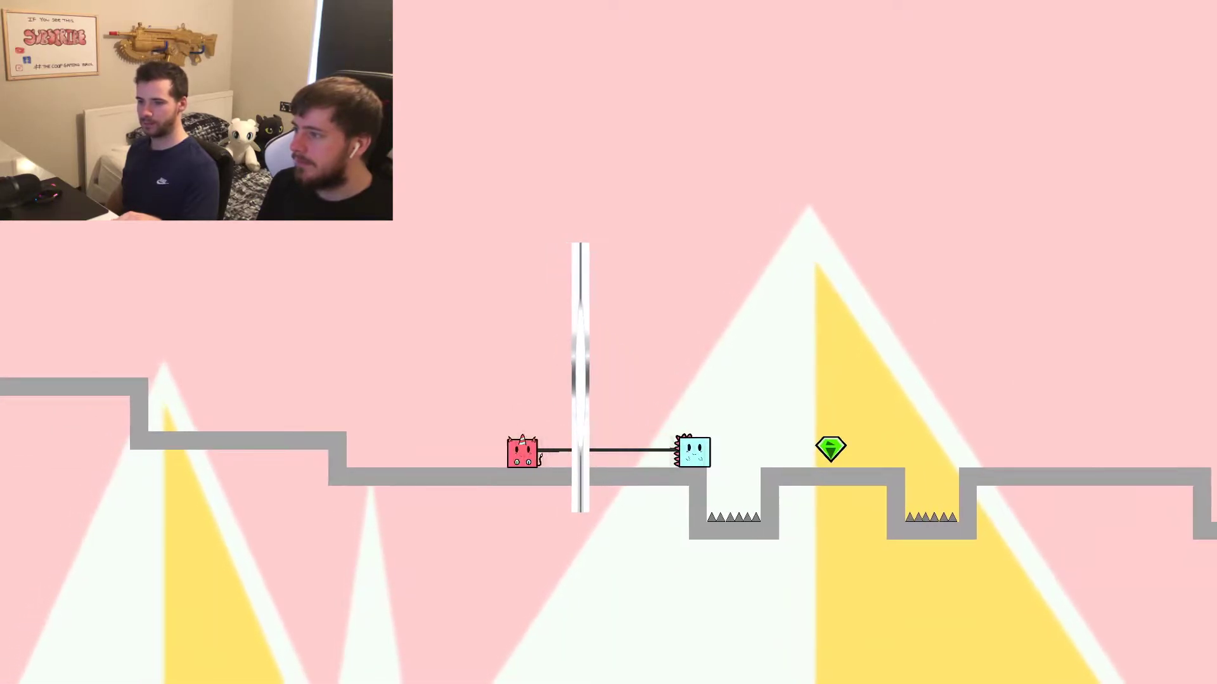
# Collect the next gem and stack red on blue to jump the first spike pit.
pyautogui.press('Right')
pyautogui.press('Up')
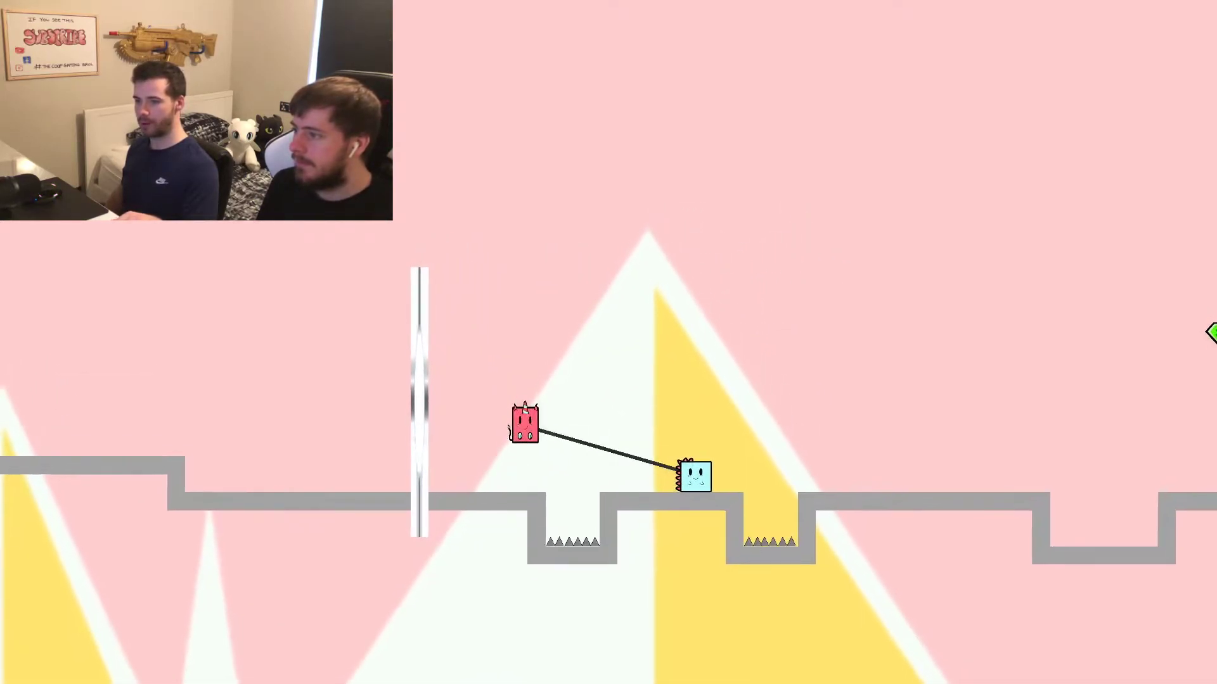
pyautogui.press('Right')
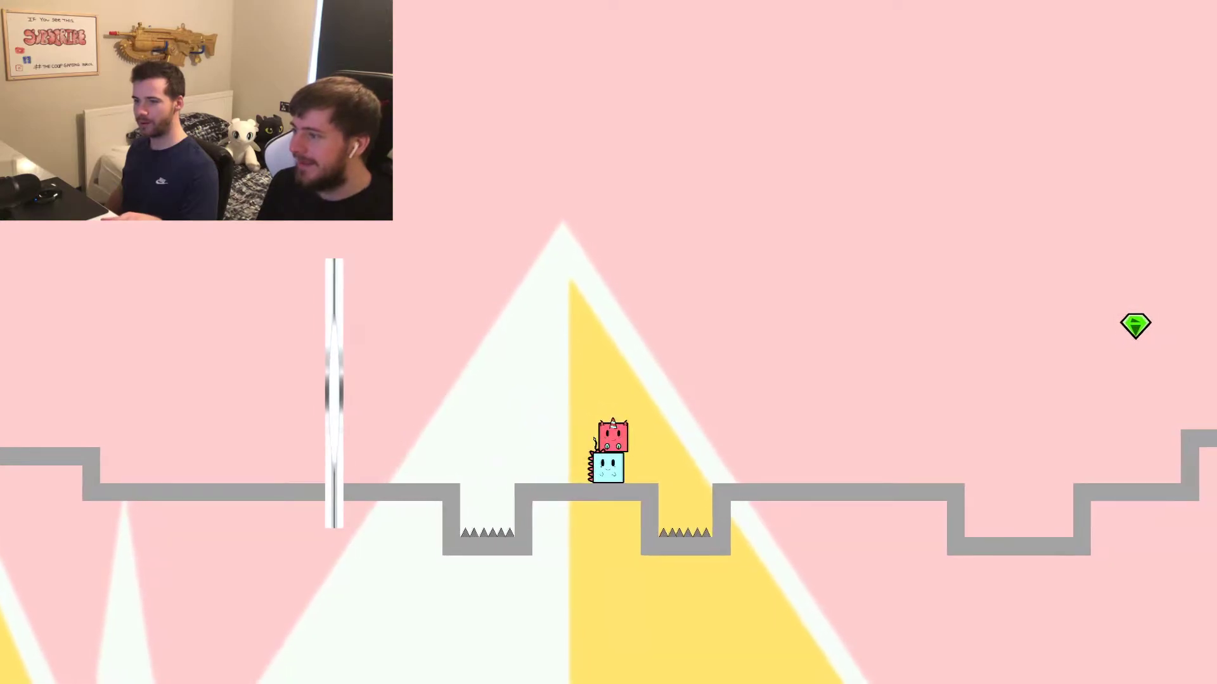
pyautogui.press('Up')
pyautogui.press('Right')
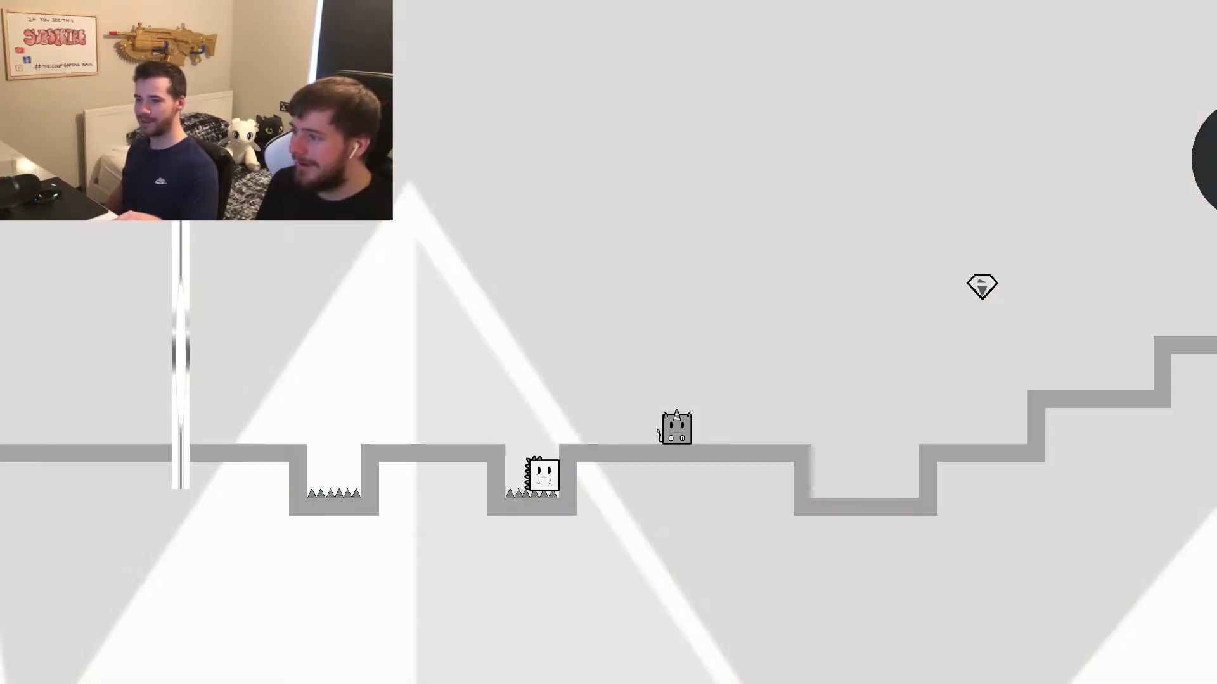
pyautogui.press('Up')
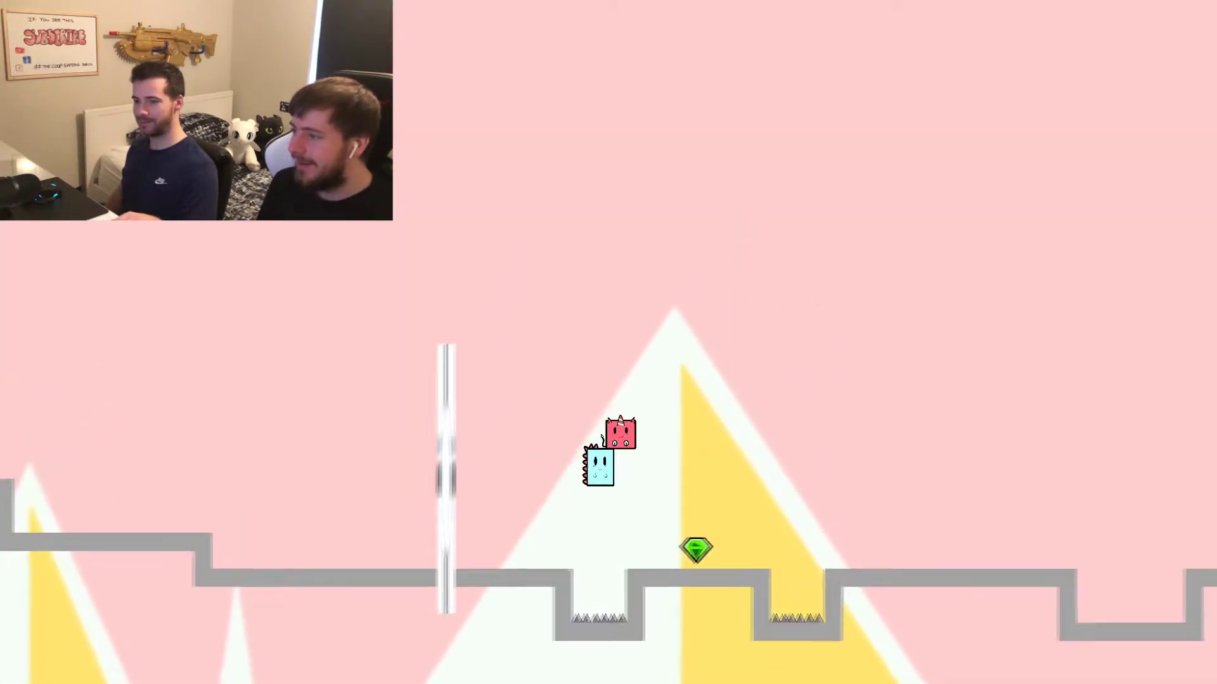
# Cross the second spike pit and climb the staircase toward the black hole.
pyautogui.press('Right')
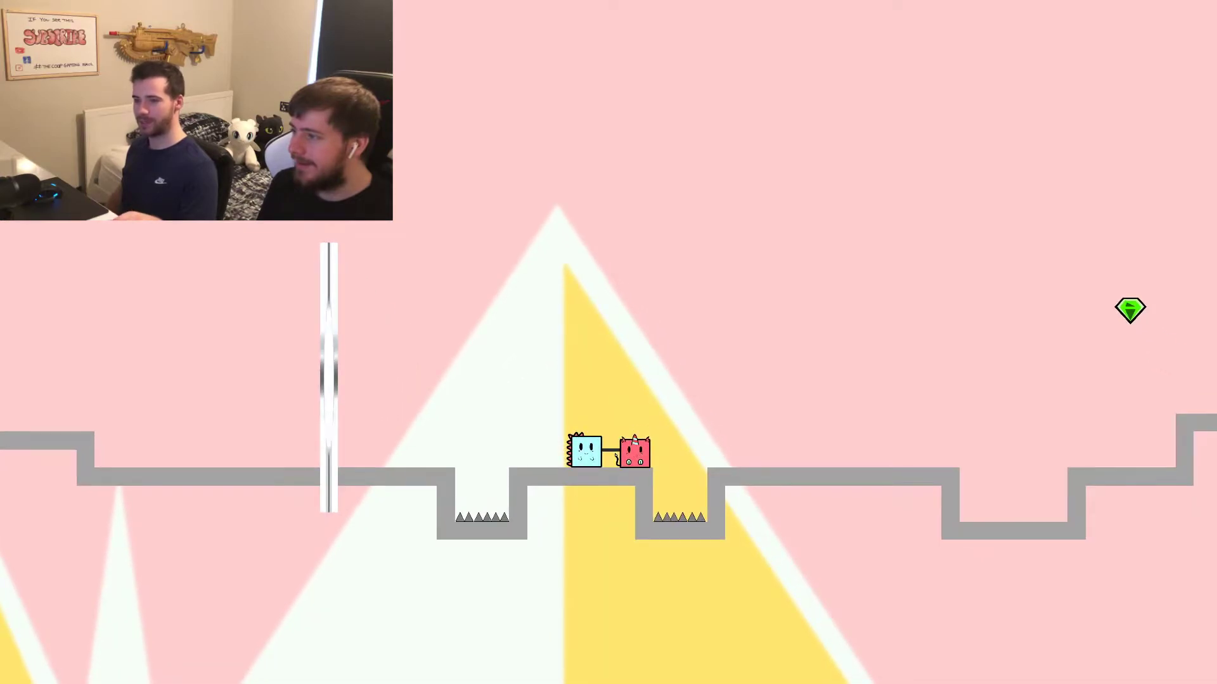
pyautogui.press('Up')
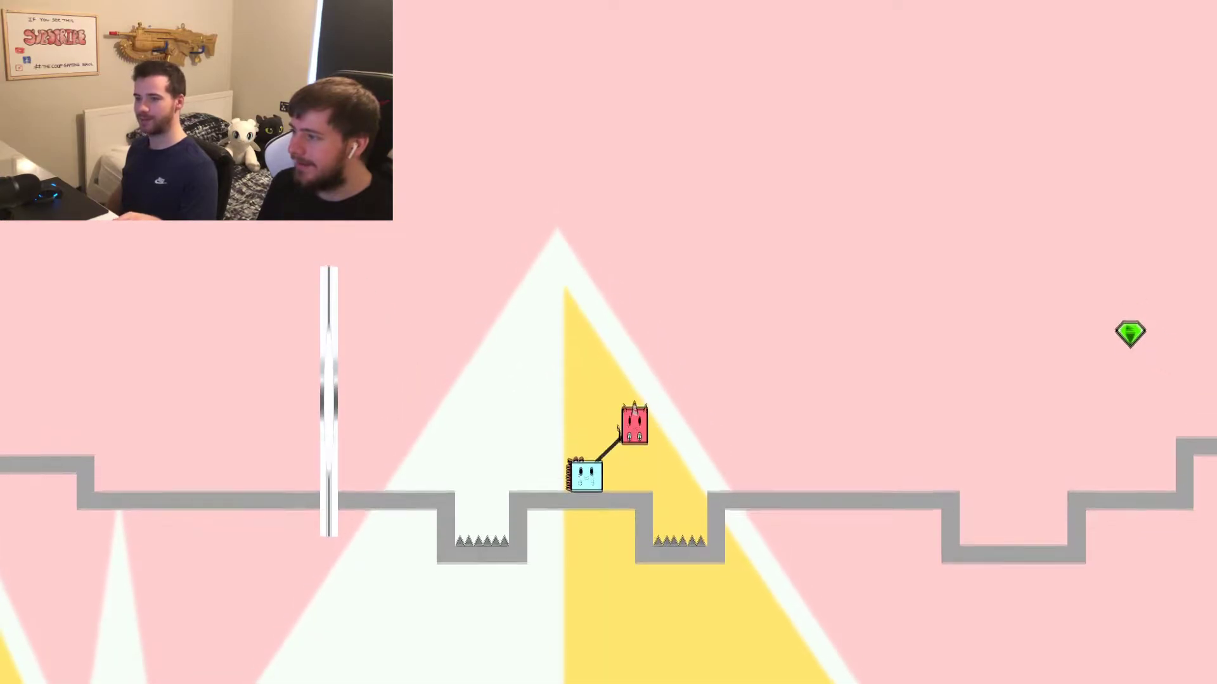
pyautogui.press('Right')
pyautogui.press('Up')
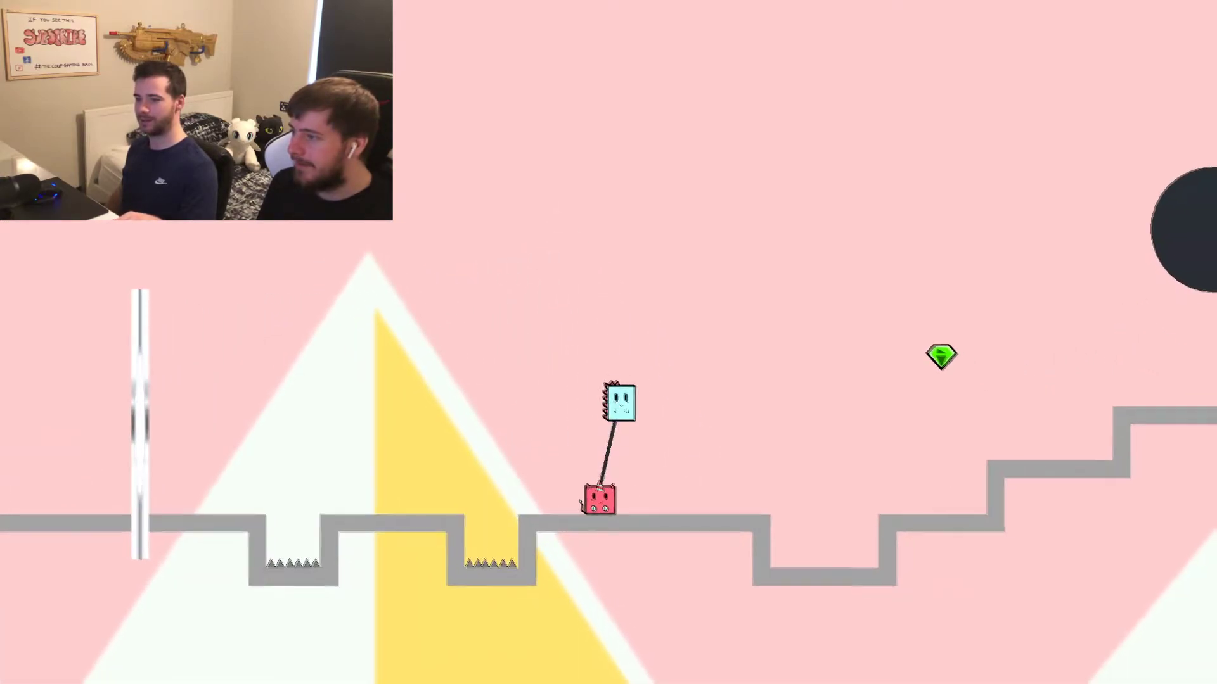
pyautogui.press('Right')
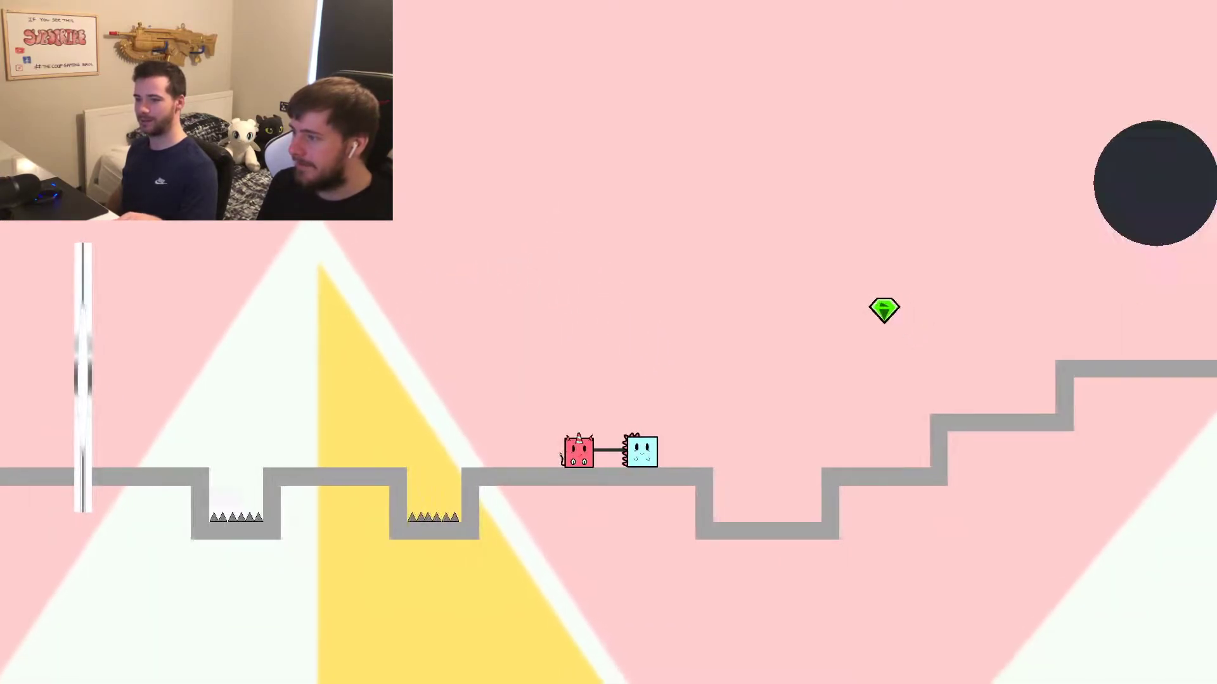
pyautogui.press('Up')
pyautogui.press('Up')
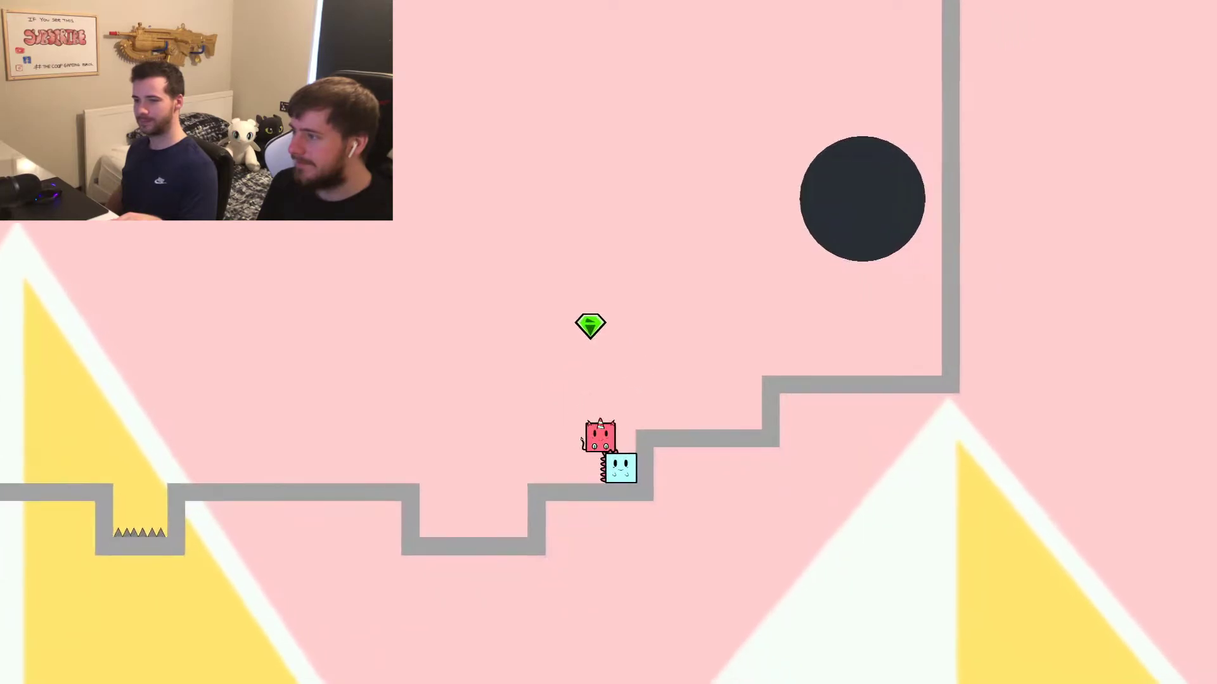
pyautogui.press('Up')
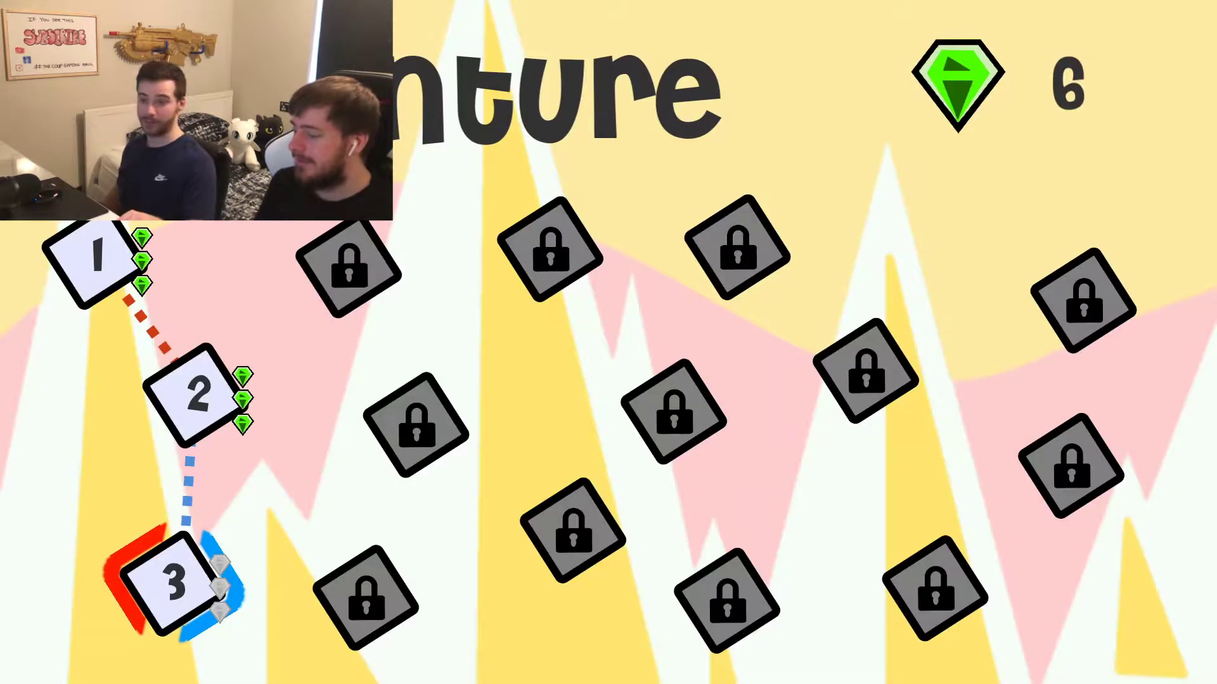
# Start level 3 and jump red across the middle platform toward the dark pillar.
pyautogui.press('Return')
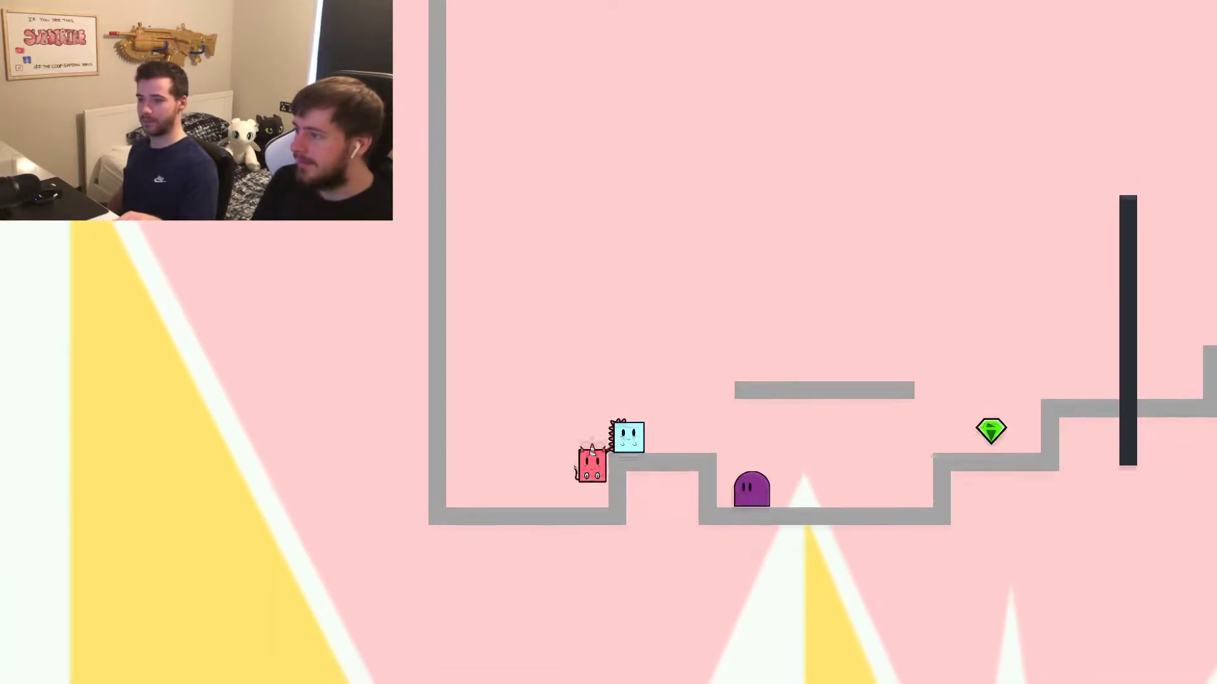
pyautogui.press('Up')
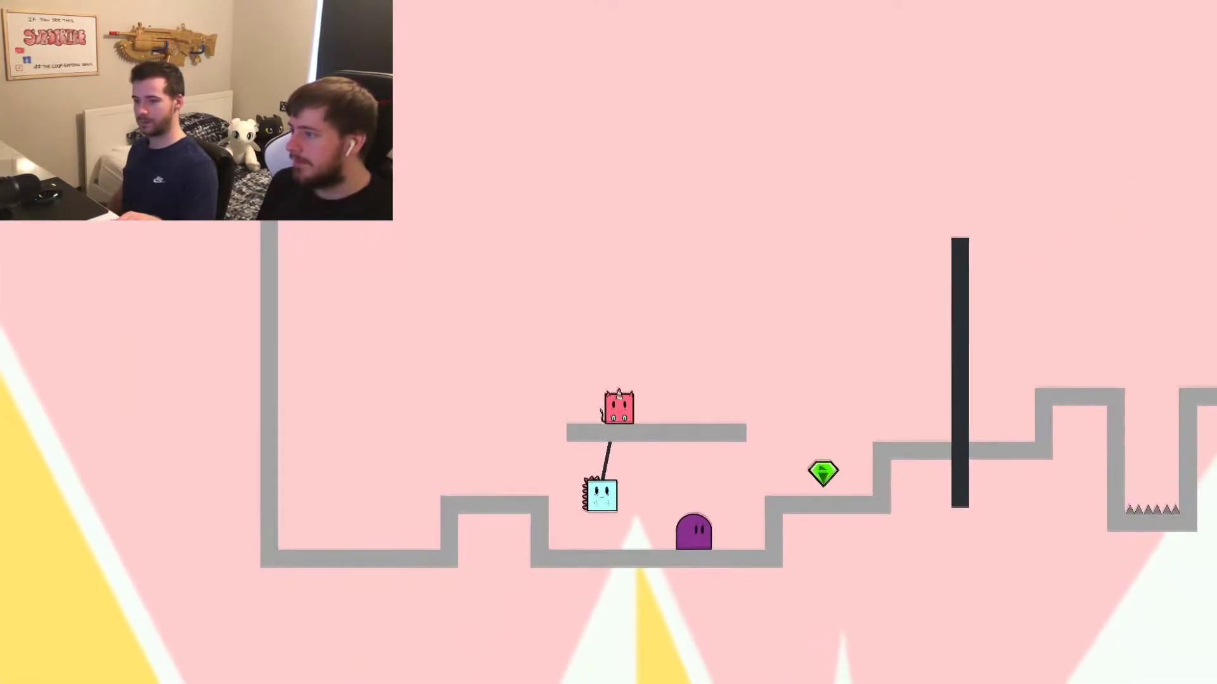
pyautogui.press('Up')
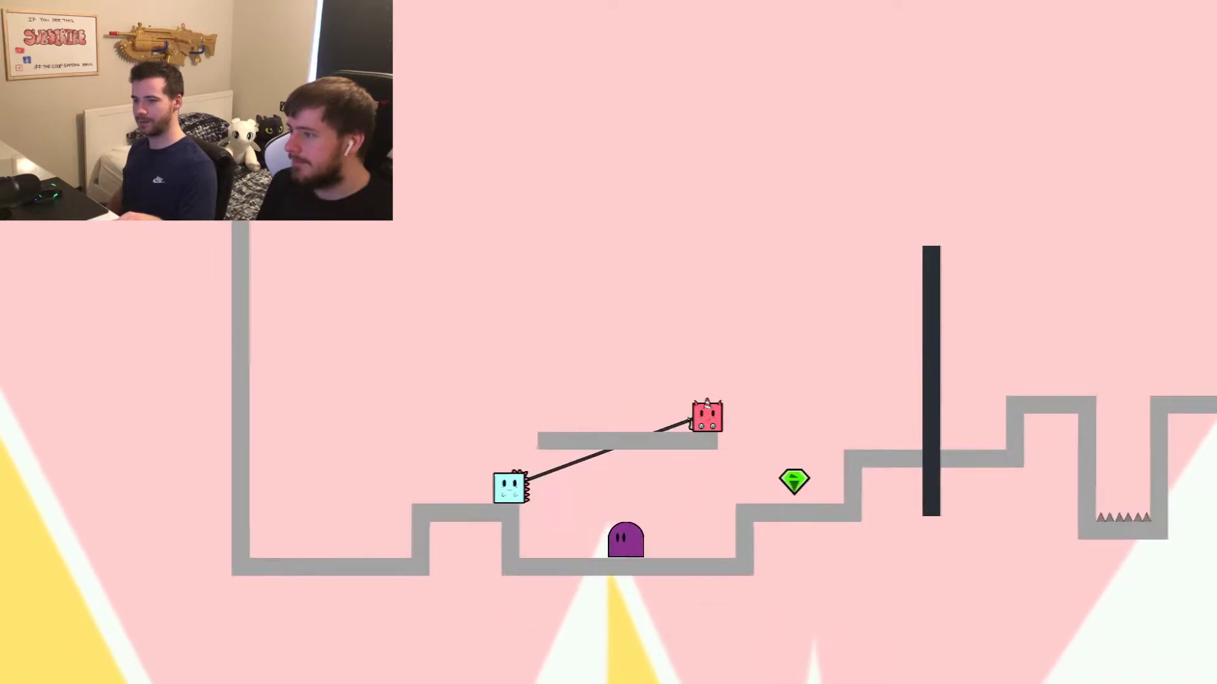
pyautogui.press('Right')
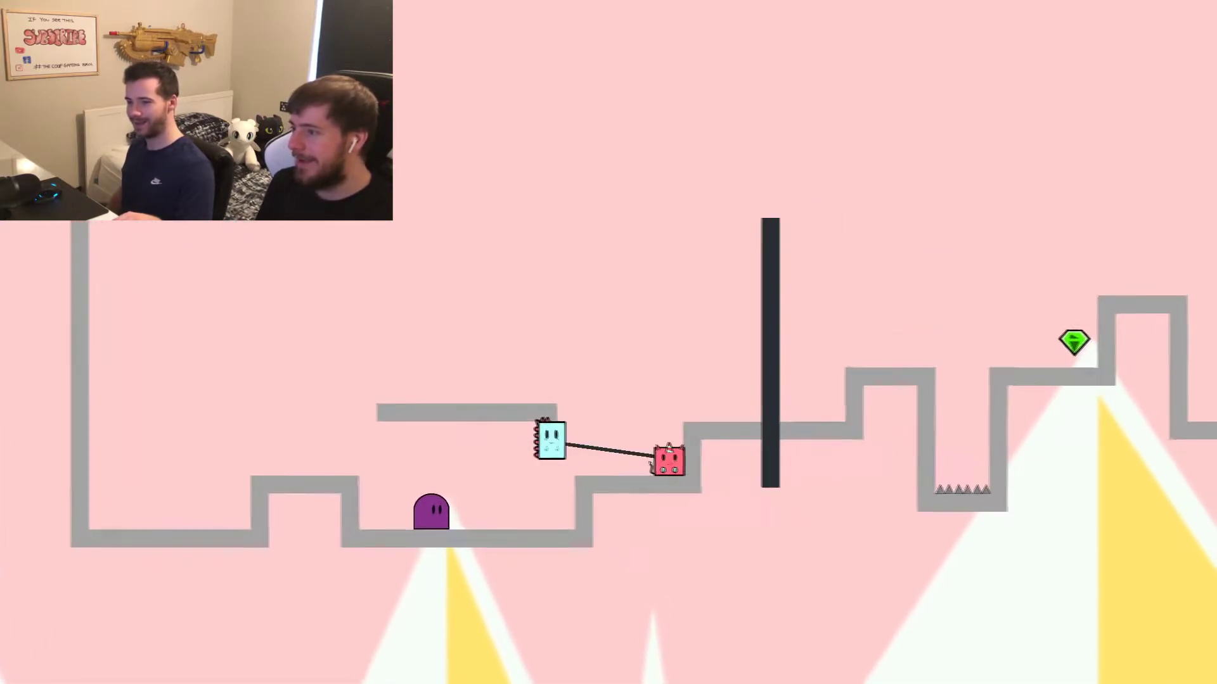
pyautogui.press('Up')
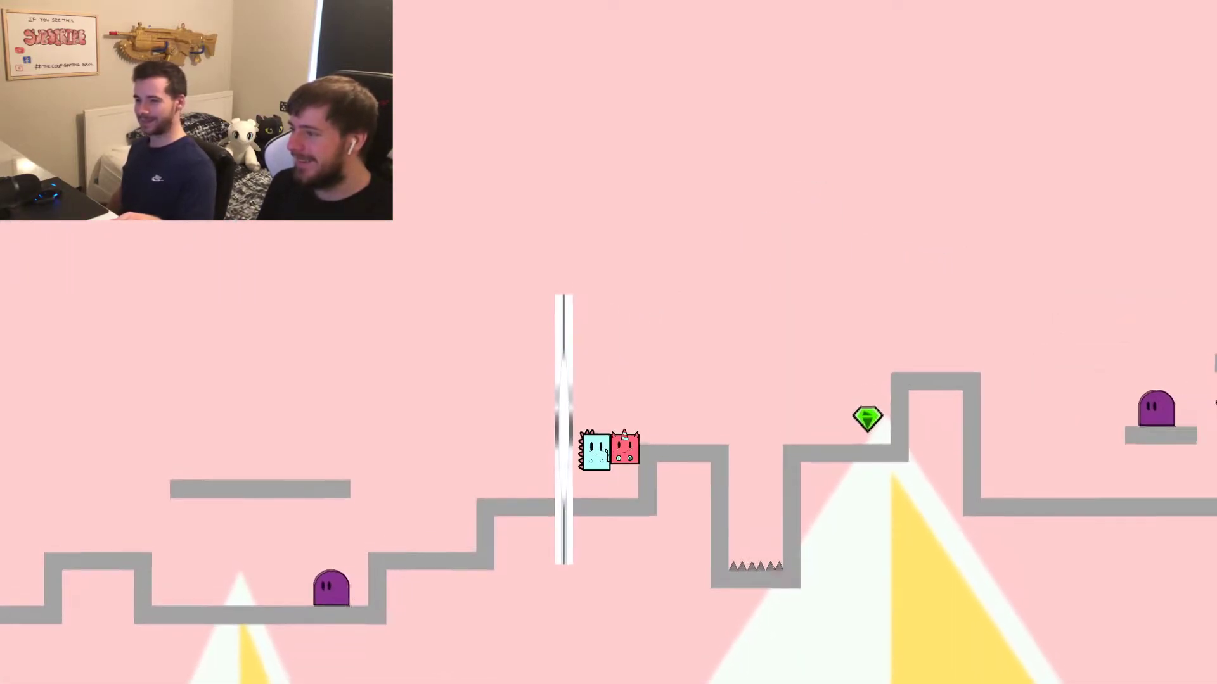
# Climb the higher step, drop to the lower floor and attempt the spike pit.
pyautogui.press('Up')
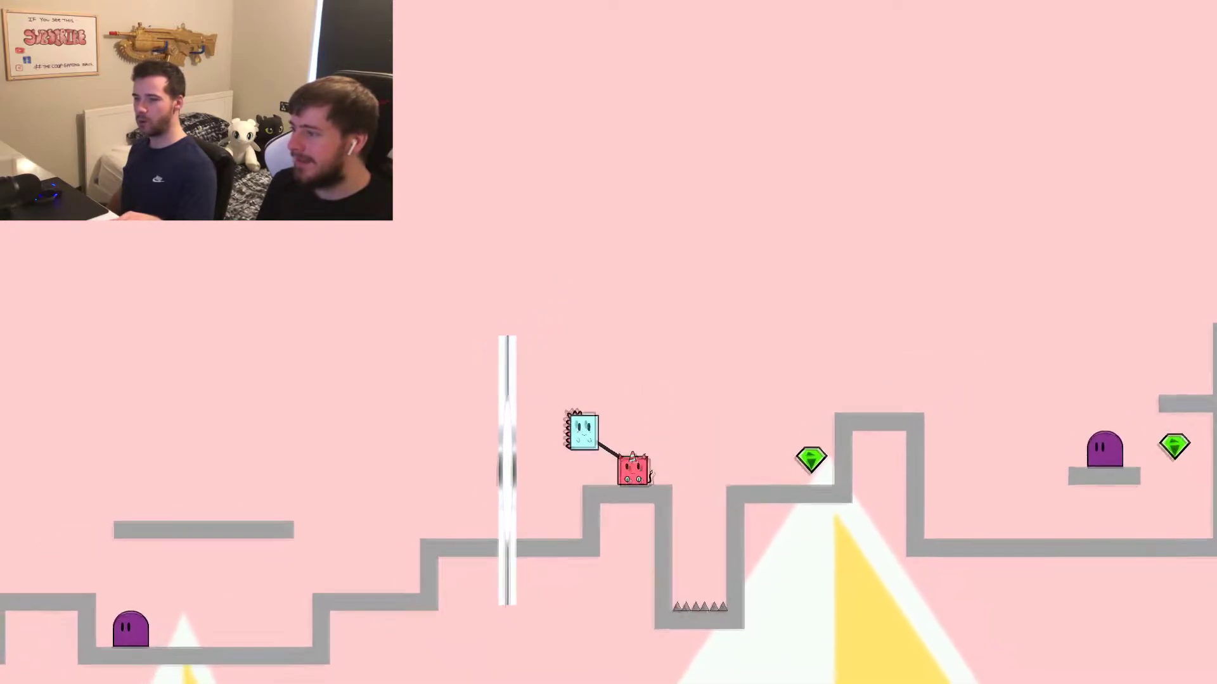
pyautogui.press('Right')
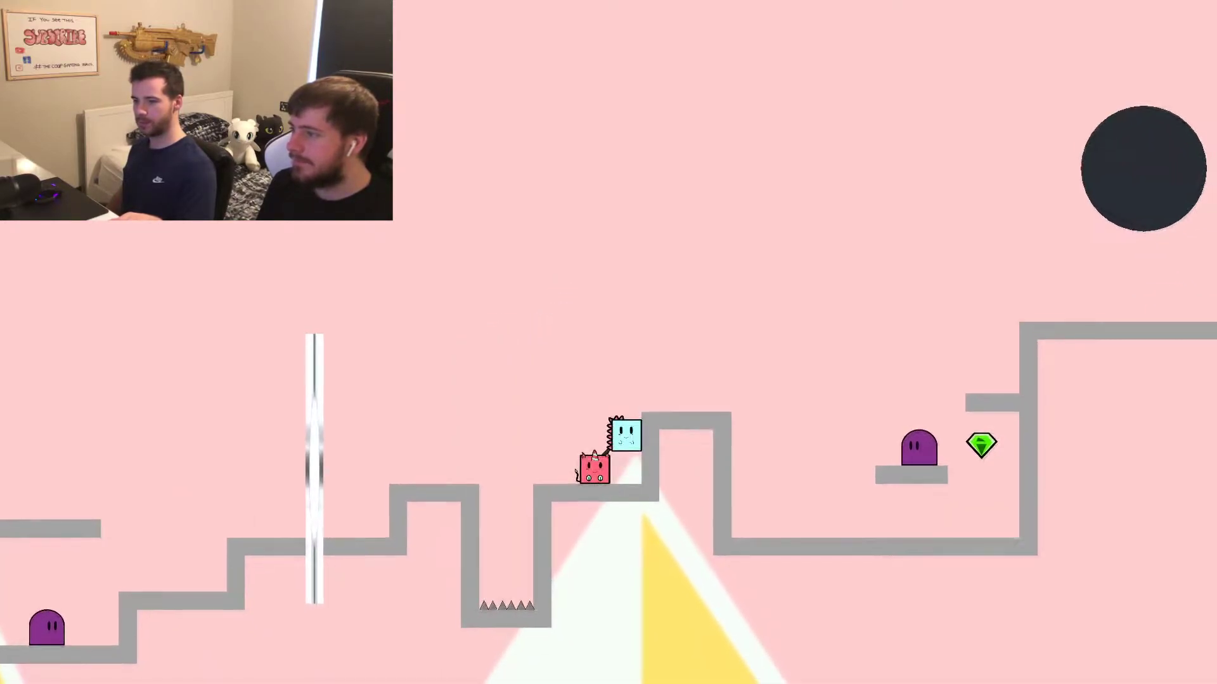
pyautogui.press('Right')
pyautogui.press('Up')
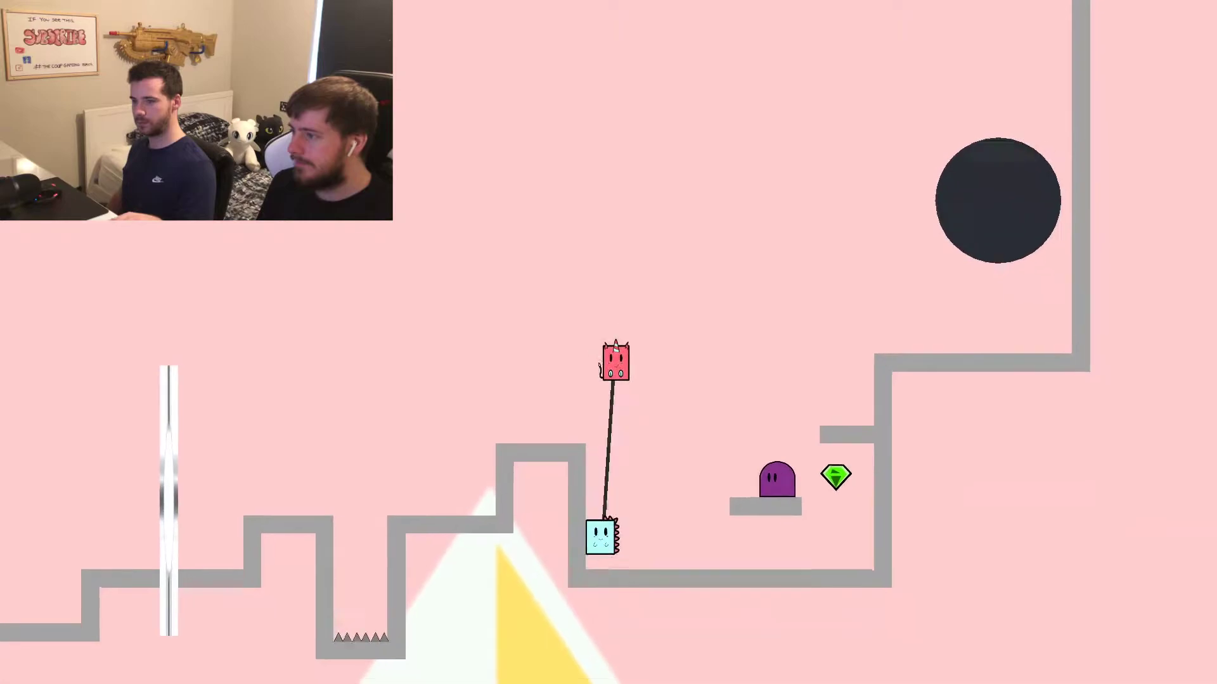
pyautogui.press('Right')
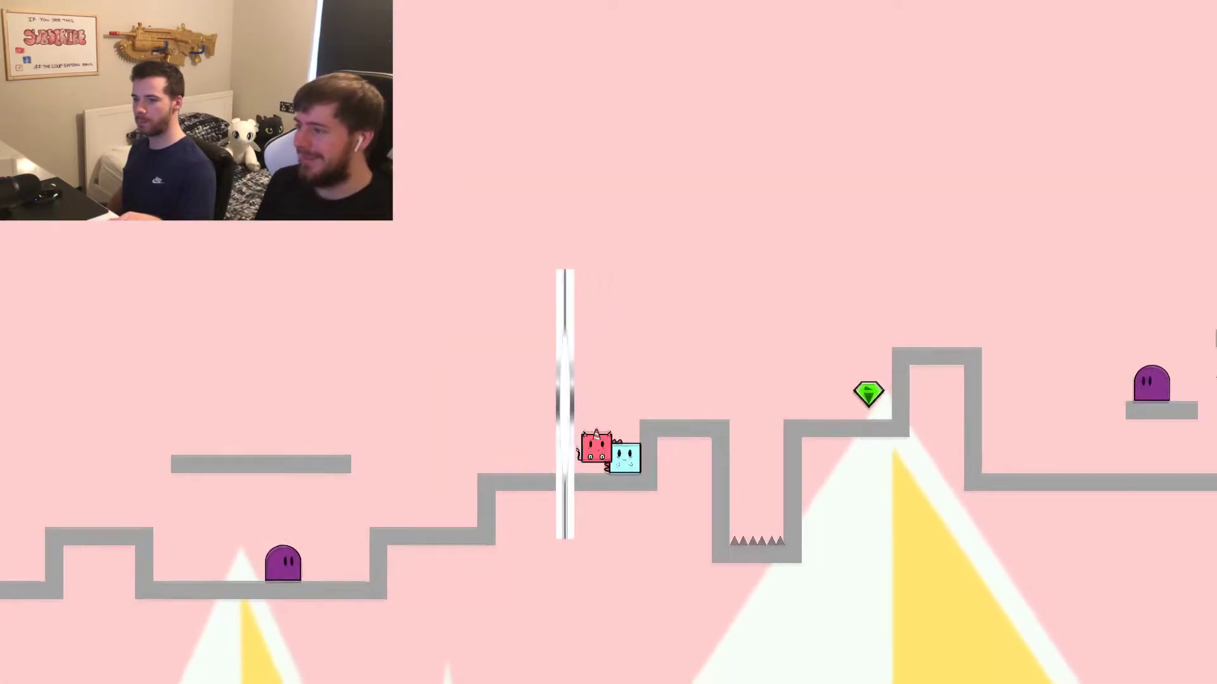
pyautogui.press('Right')
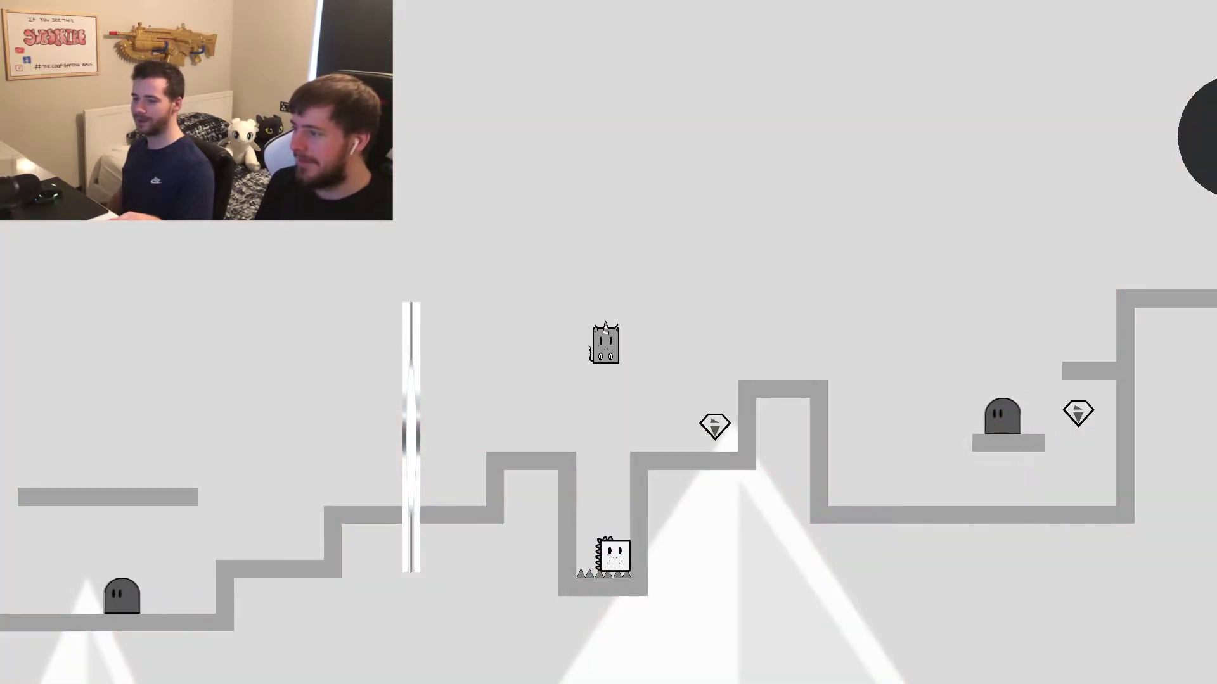
# Run the respawned pair right over the steps and swing both to the lower floor.
pyautogui.press('Right')
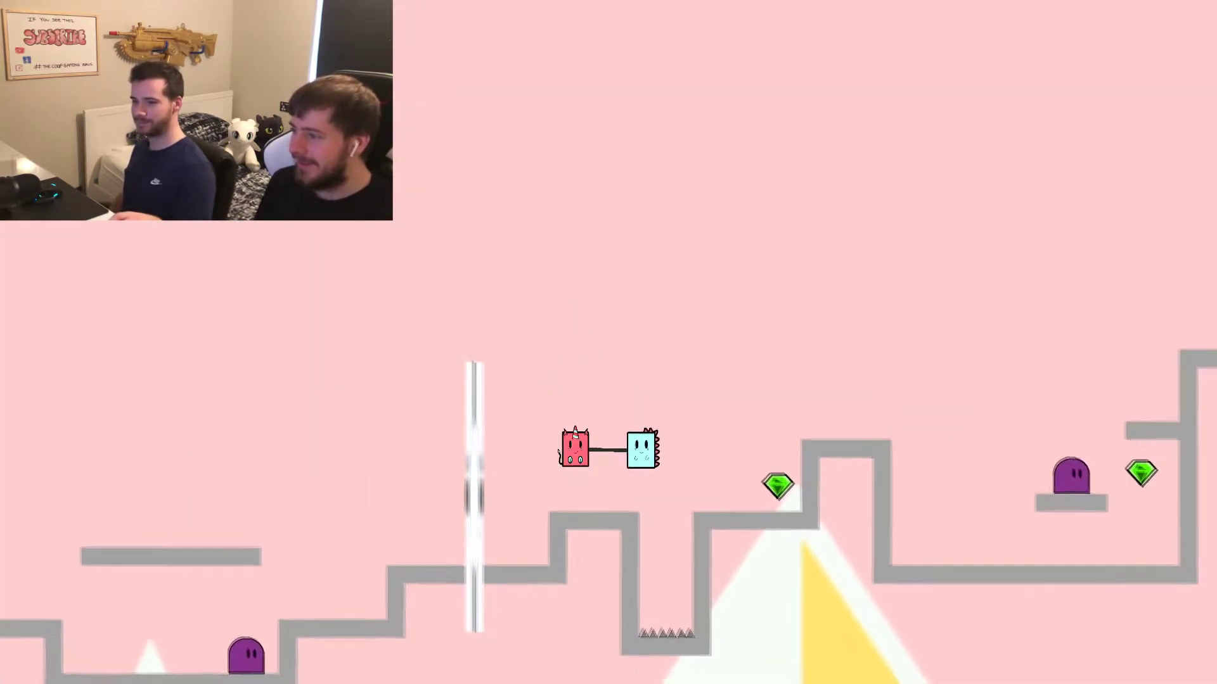
pyautogui.press('Up')
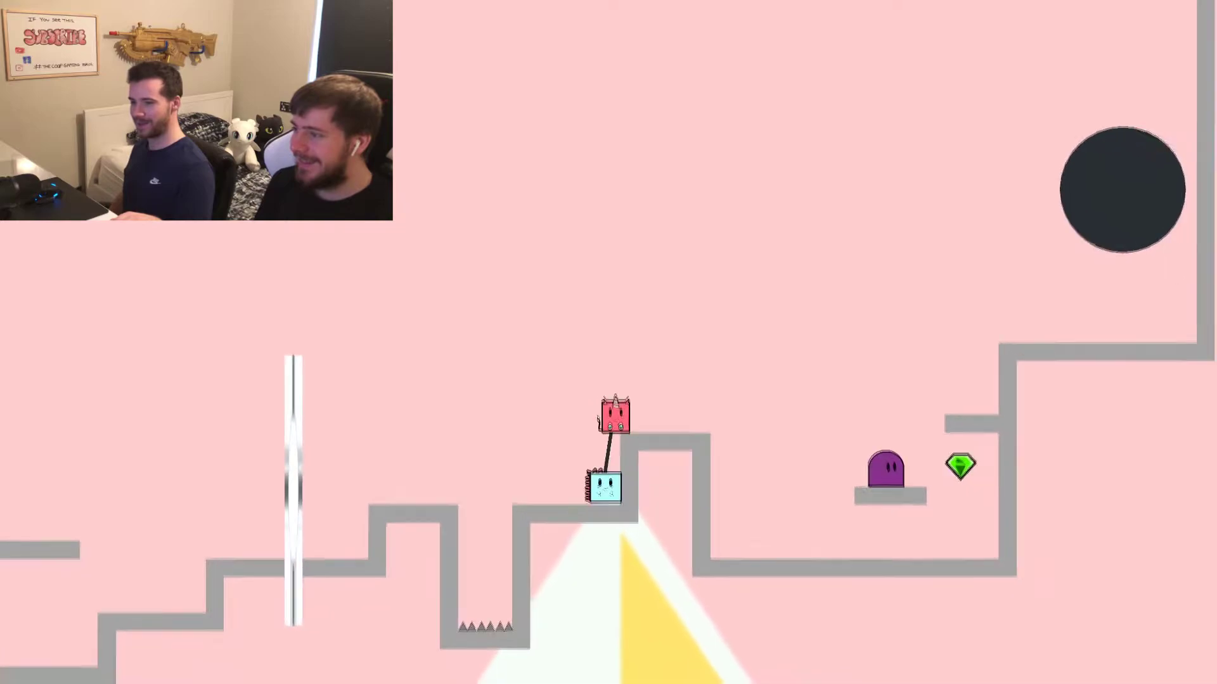
pyautogui.press('Up')
pyautogui.press('Right')
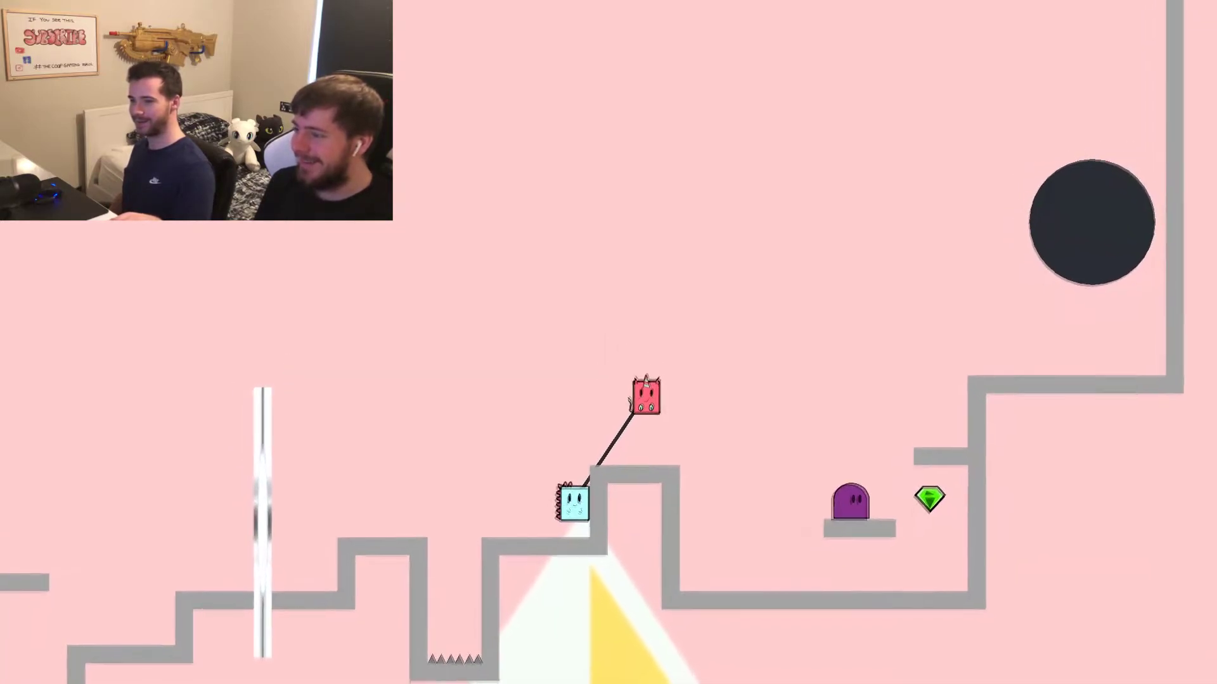
pyautogui.press('Right')
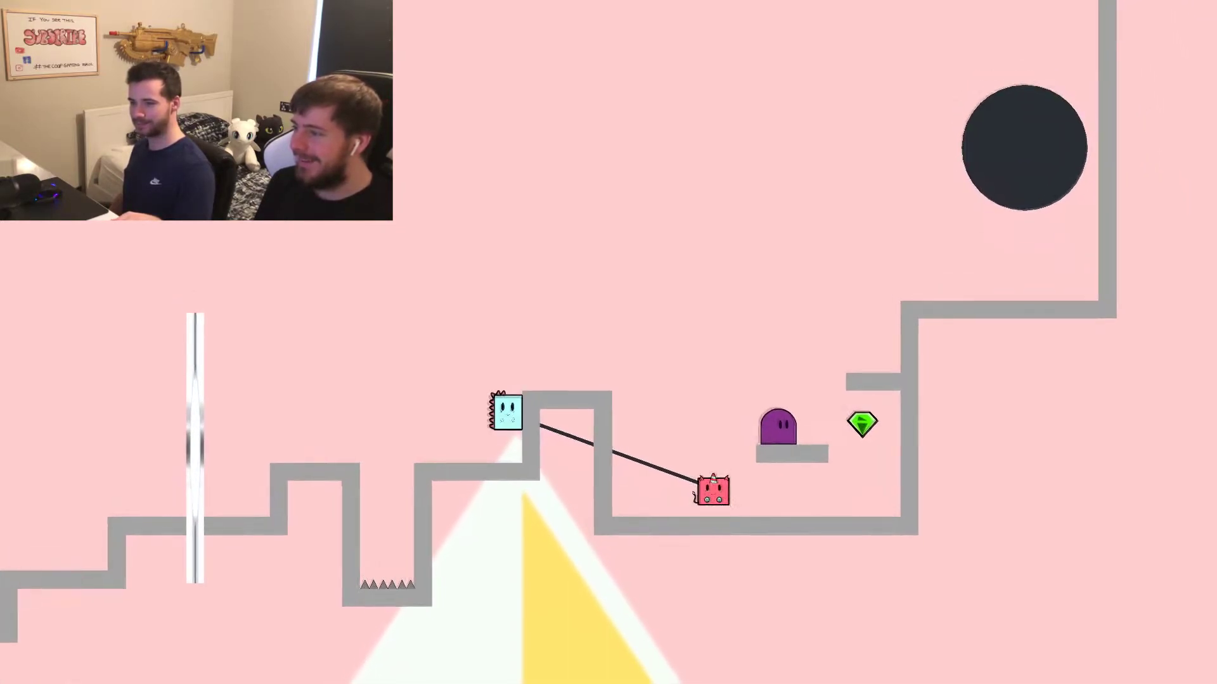
pyautogui.press('Right')
pyautogui.press('Up')
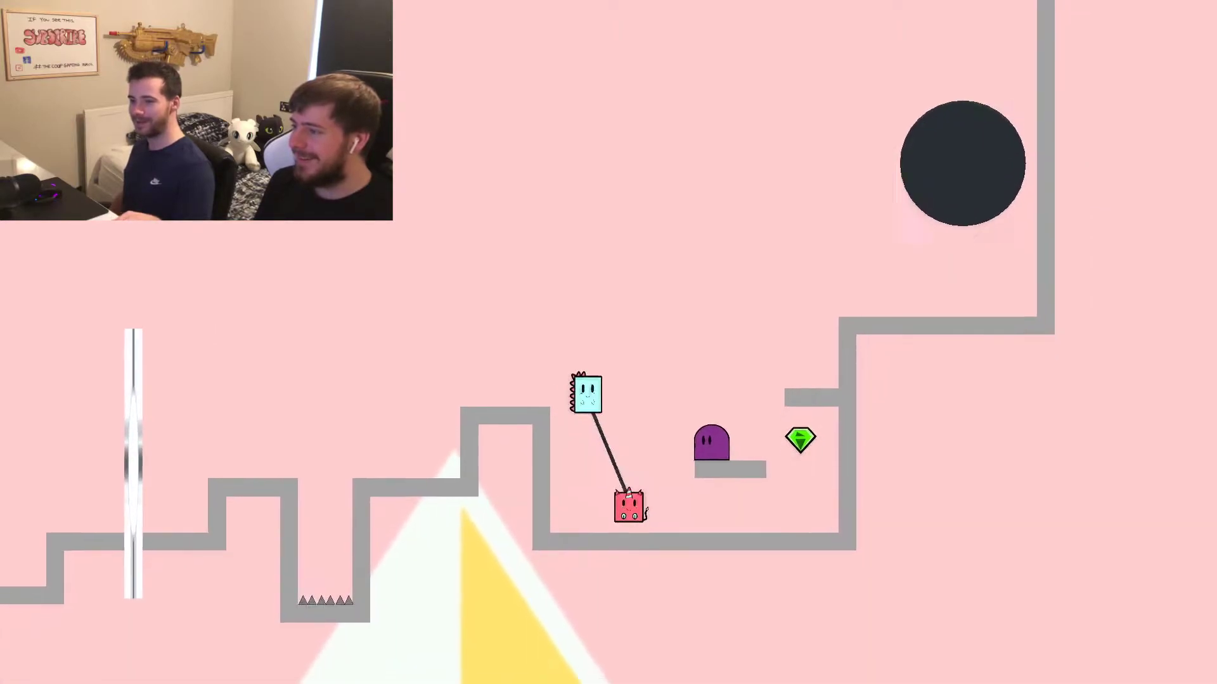
# Stack red above blue beside the wall and jump the pair across the gap.
pyautogui.press('Right')
pyautogui.press('Up')
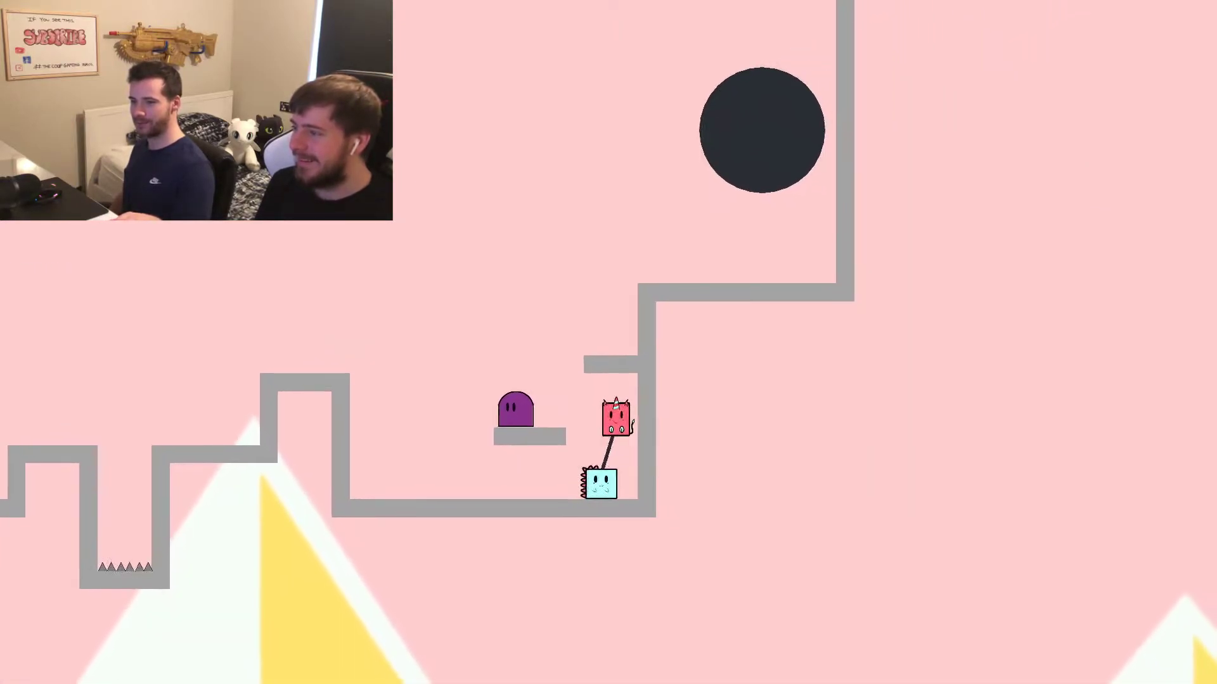
pyautogui.press('Up')
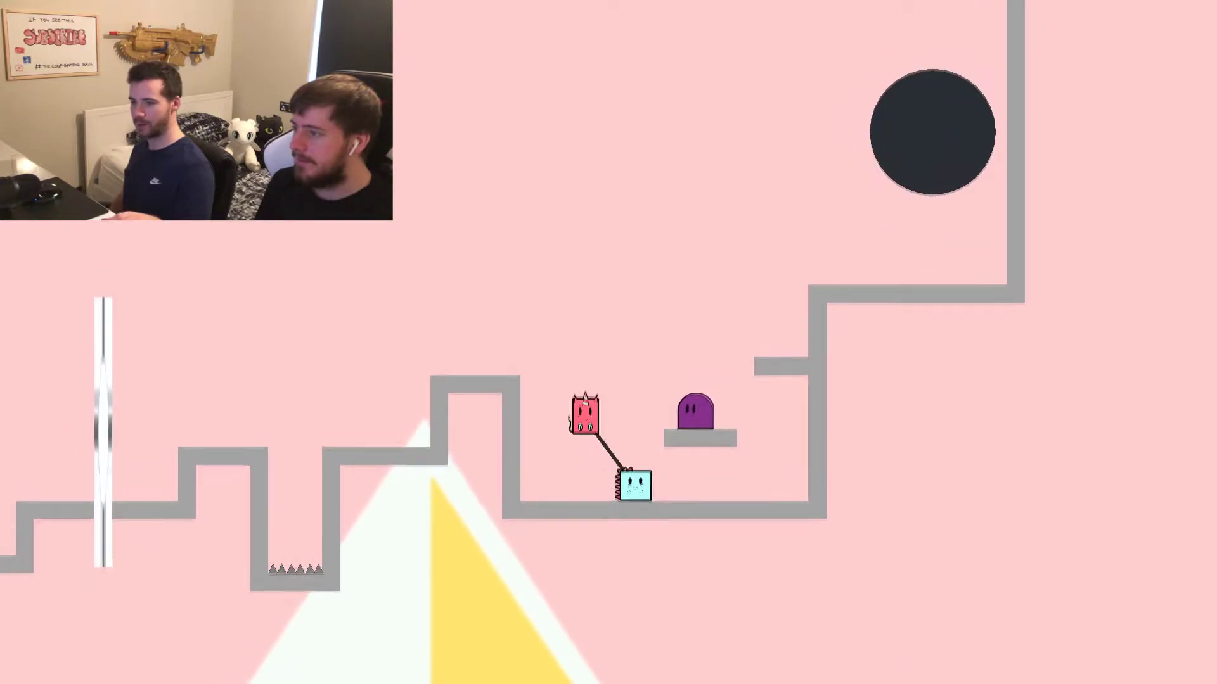
pyautogui.press('Up')
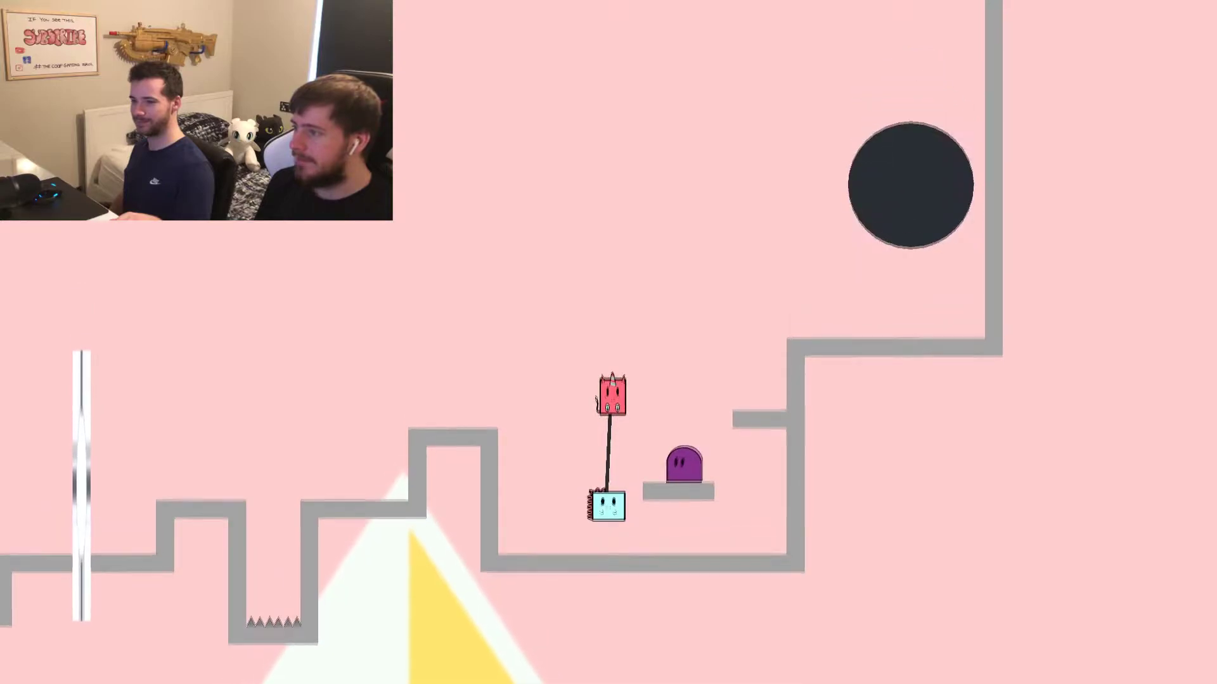
pyautogui.press('Up')
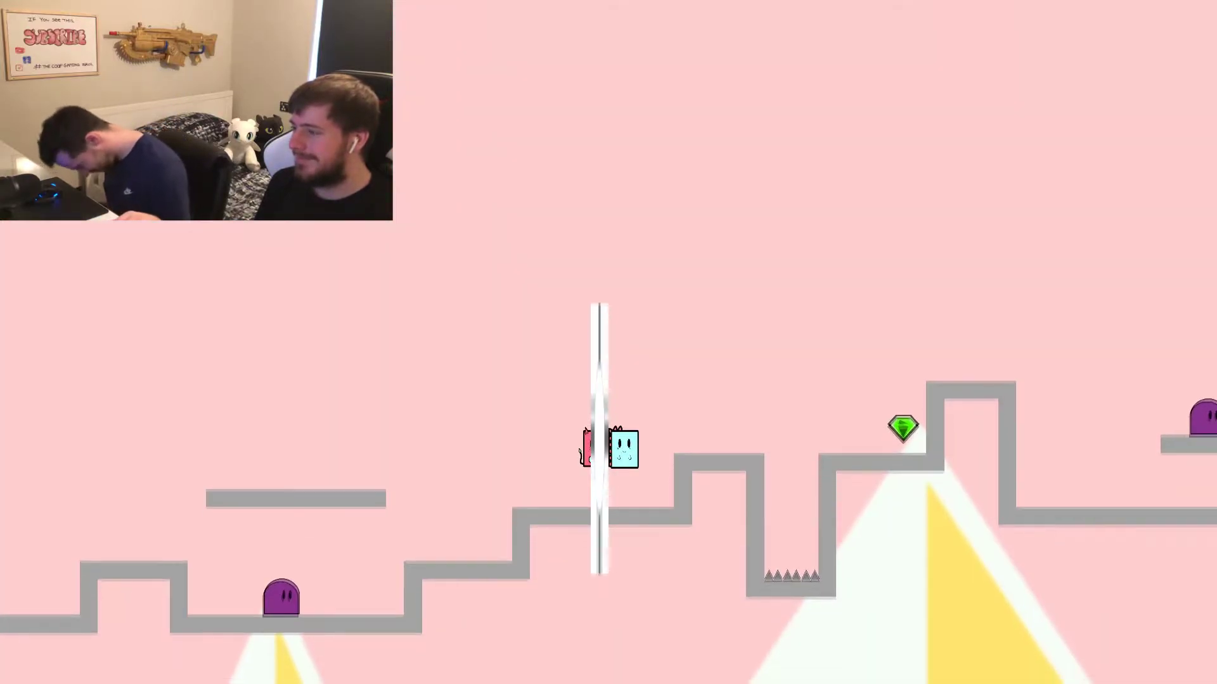
pyautogui.press('Up')
pyautogui.press('Up')
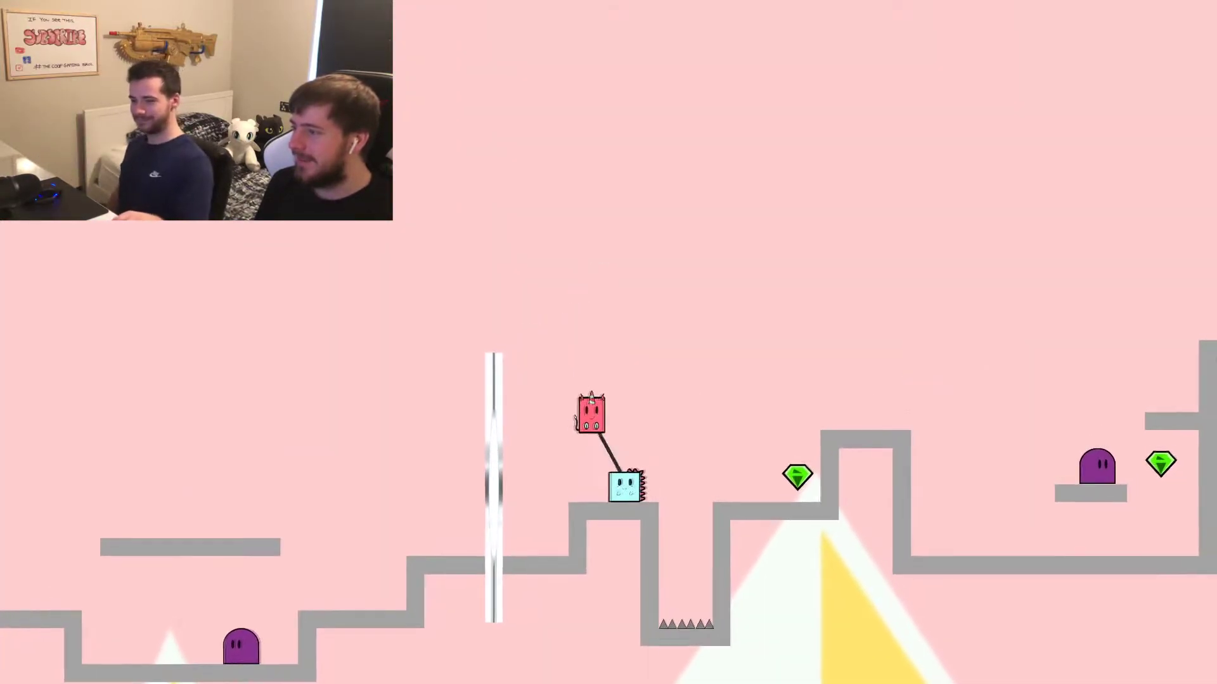
# Land on the higher platform, jump toward the purple blob, and restart after dying.
pyautogui.press('Right')
pyautogui.press('Up')
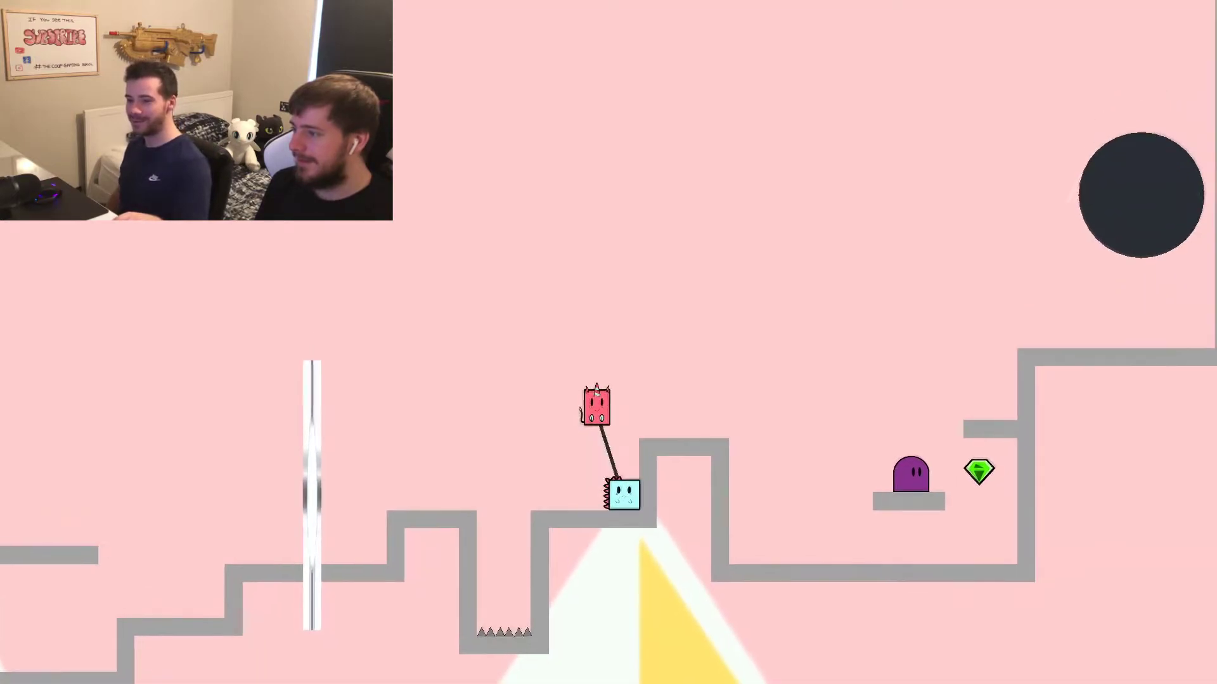
pyautogui.press('Right')
pyautogui.press('Up')
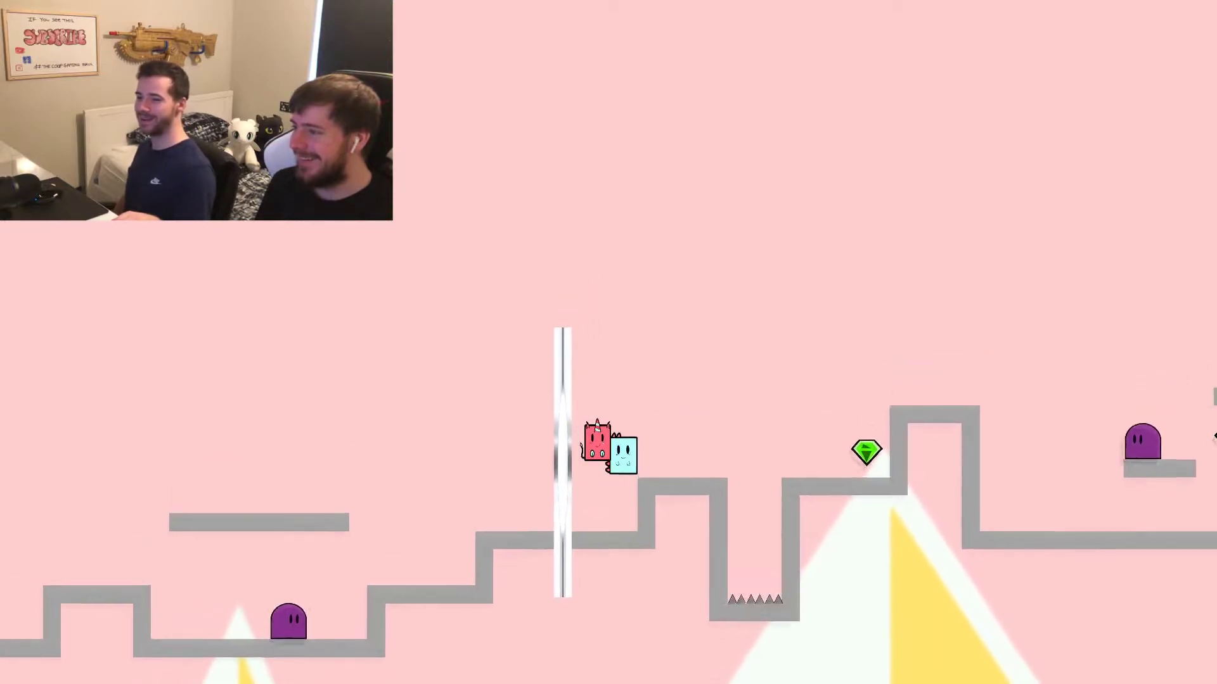
pyautogui.press('Right')
pyautogui.press('Up')
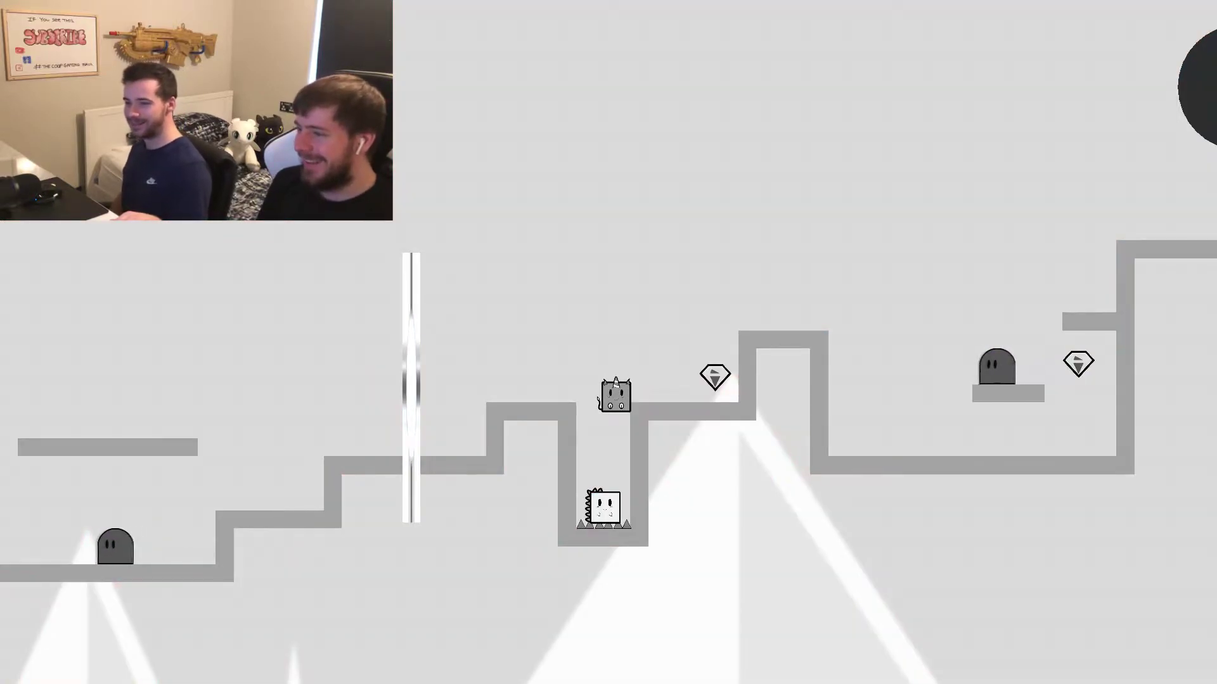
# Stack red above blue, carry them right and grab the green gem.
pyautogui.press('Up')
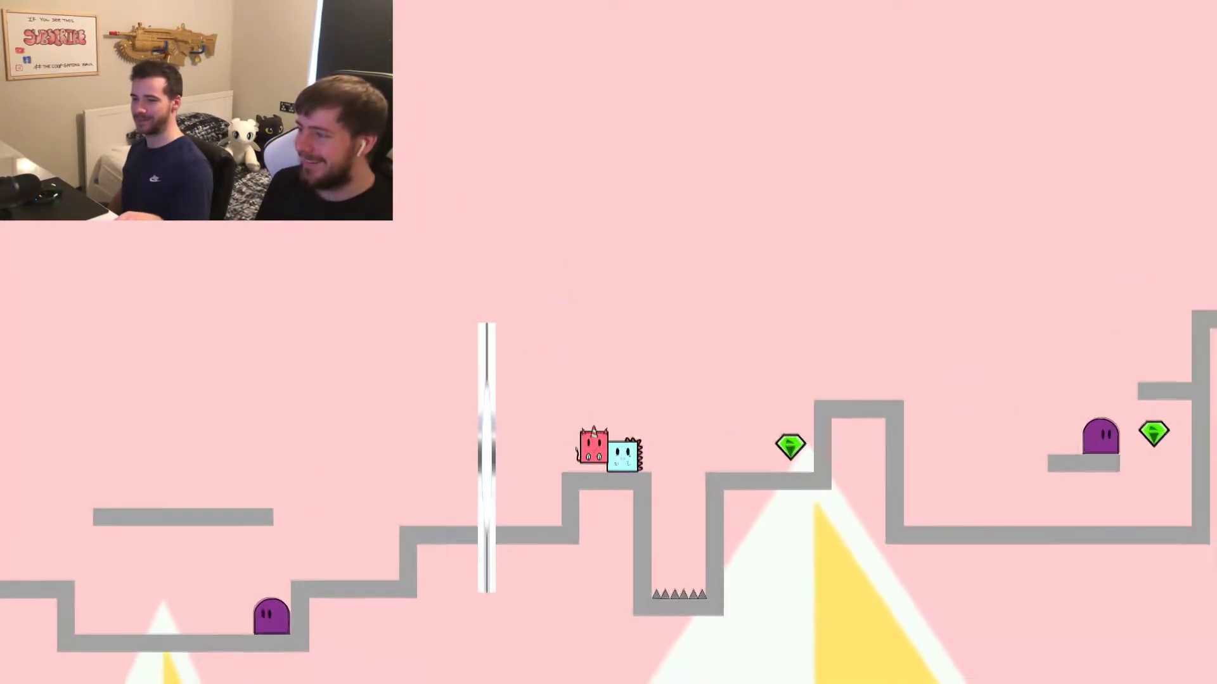
pyautogui.press('Up')
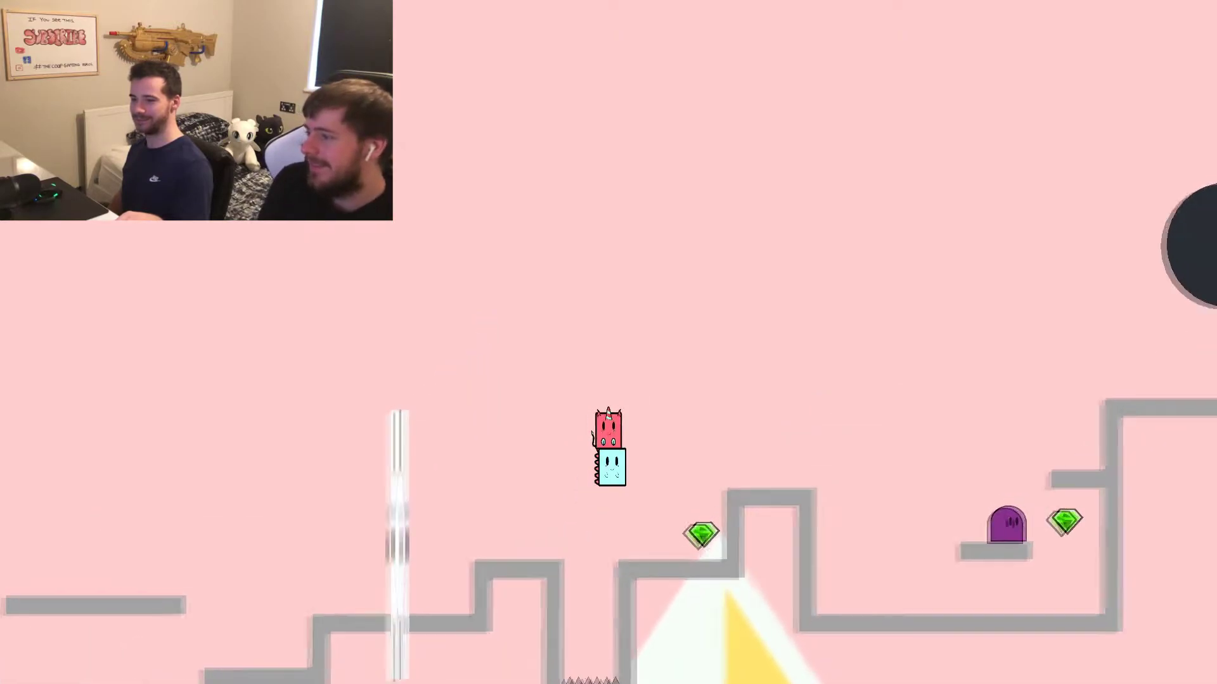
pyautogui.press('Right')
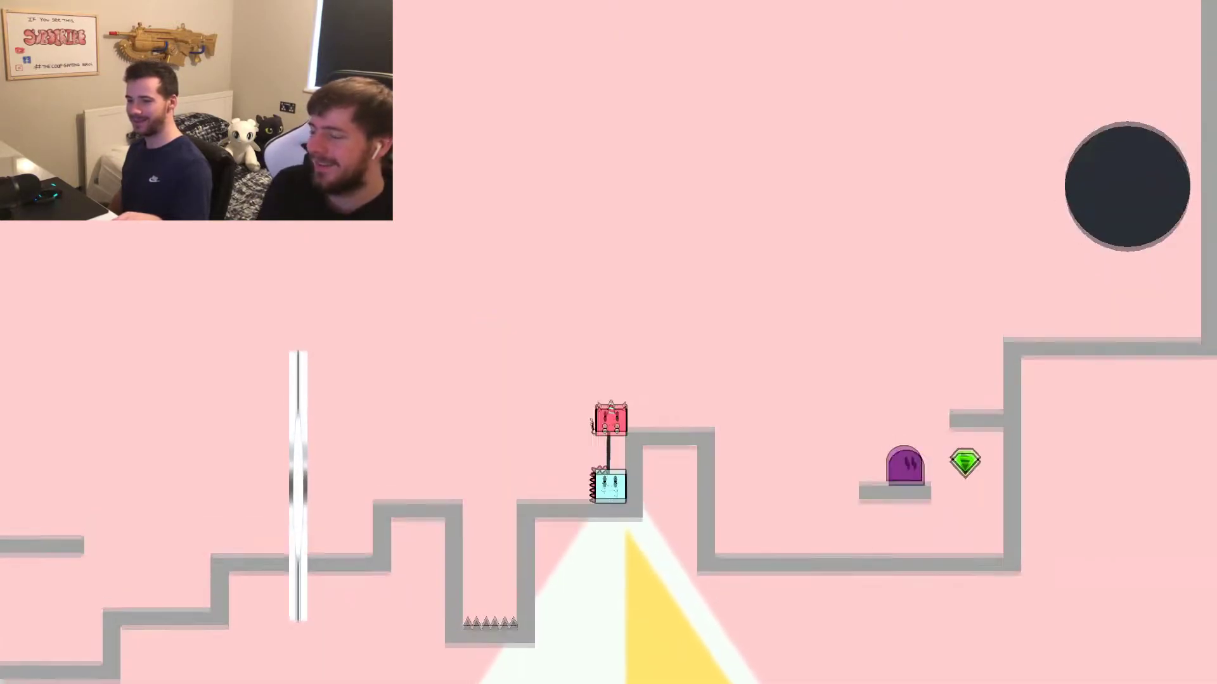
pyautogui.press('Right')
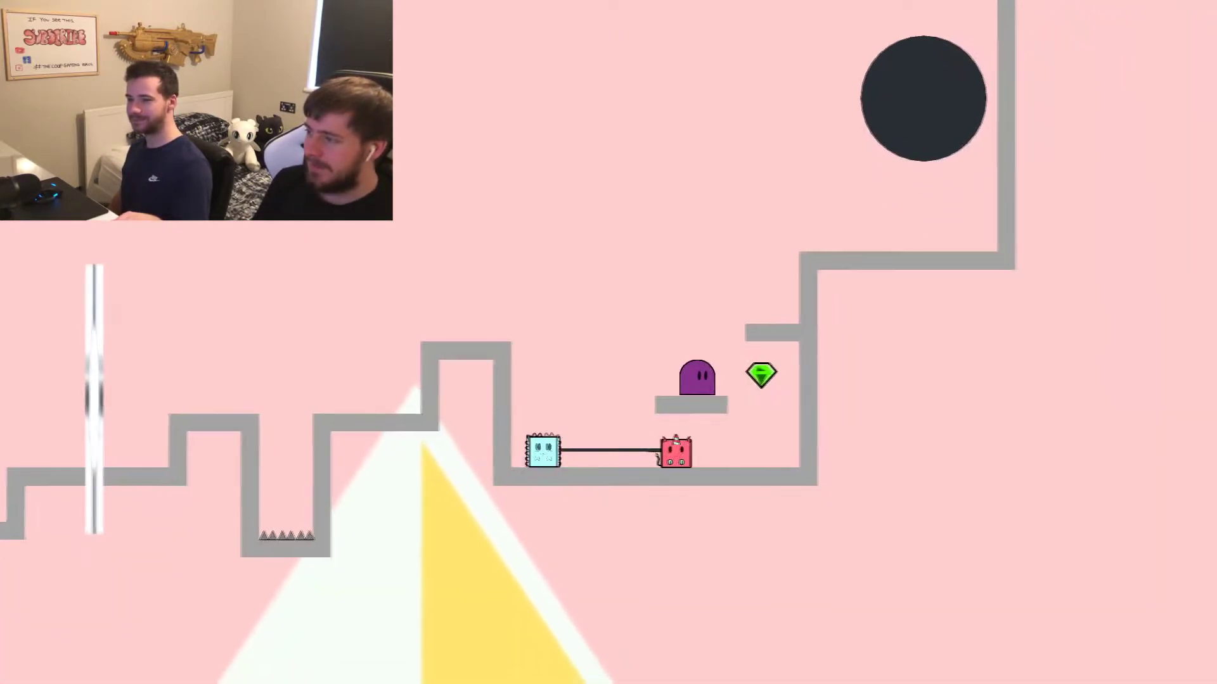
pyautogui.press('Up')
pyautogui.press('Left')
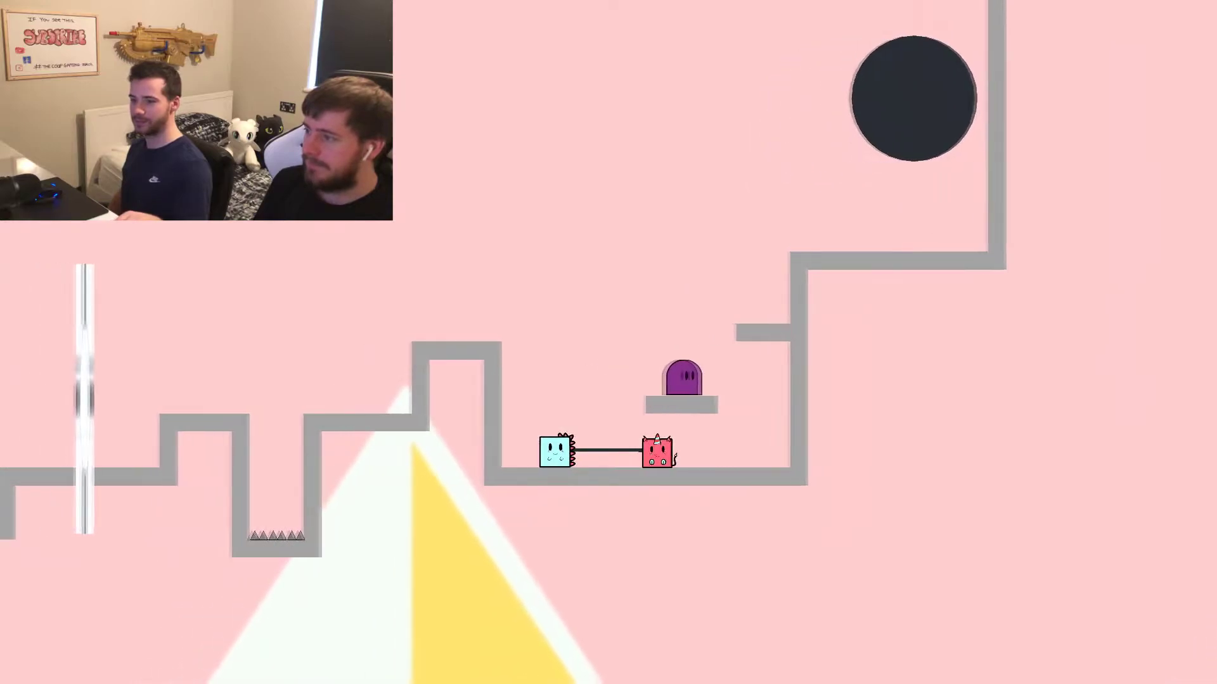
pyautogui.press('Up')
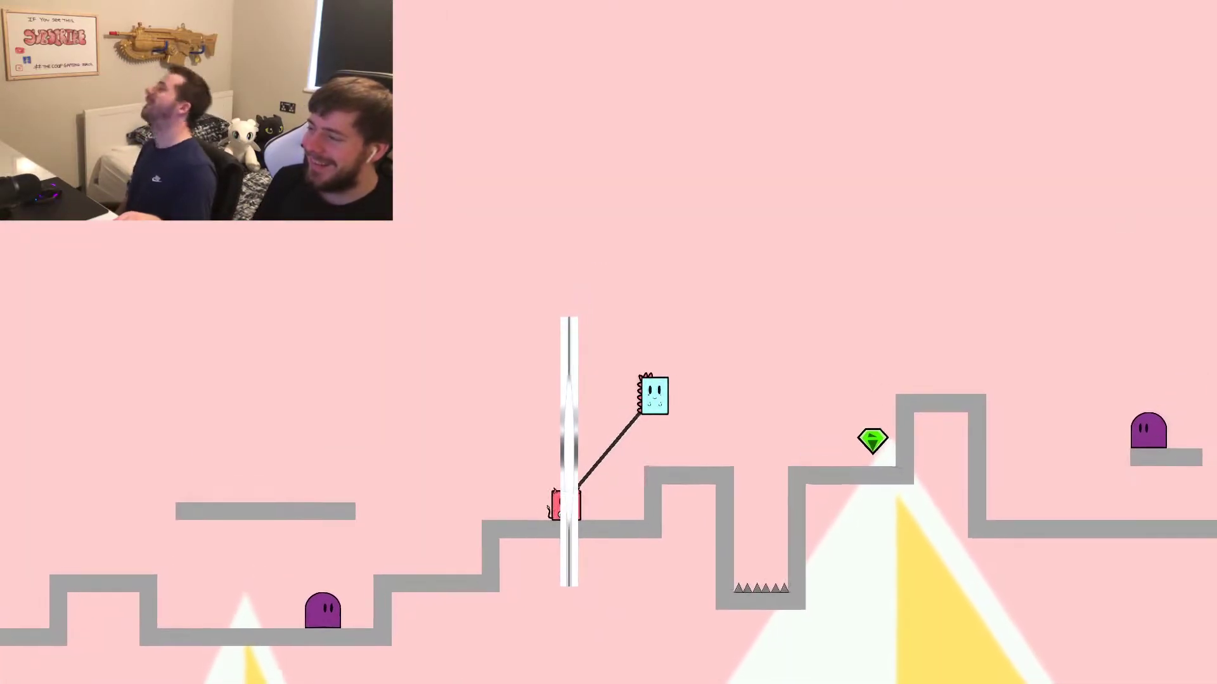
# Move the respawned pair over the raised platform and jump red onto the ledge.
pyautogui.press('Up')
pyautogui.press('Right')
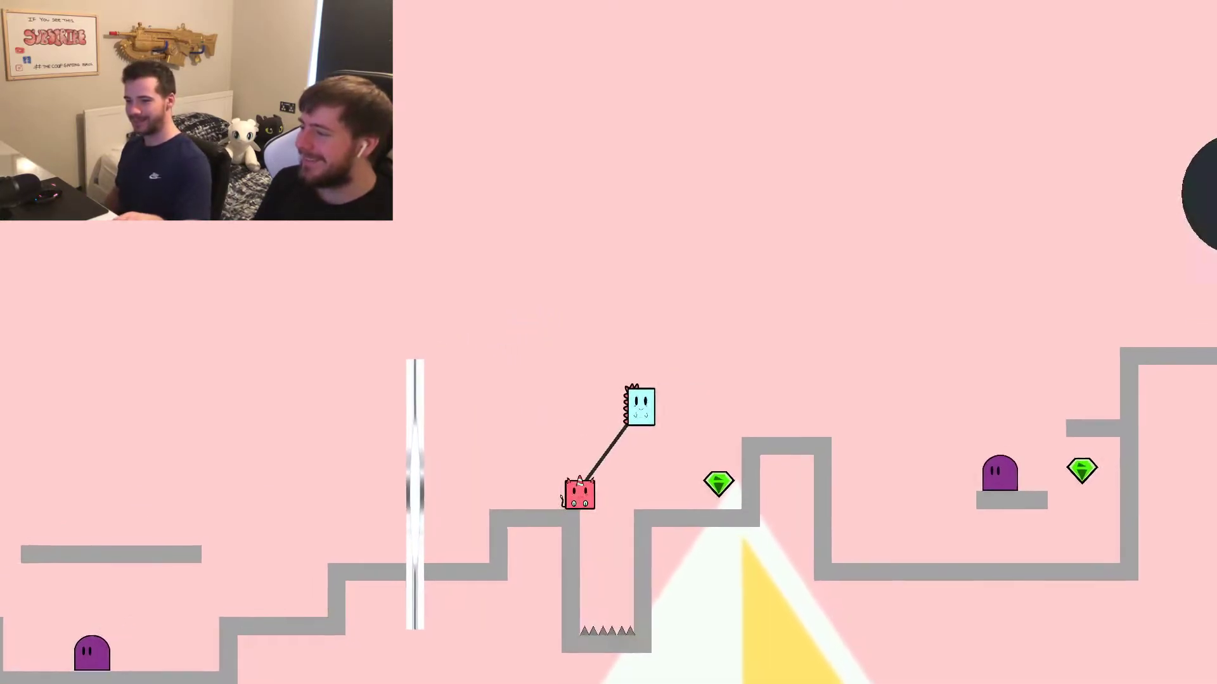
pyautogui.press('Right')
pyautogui.press('Up')
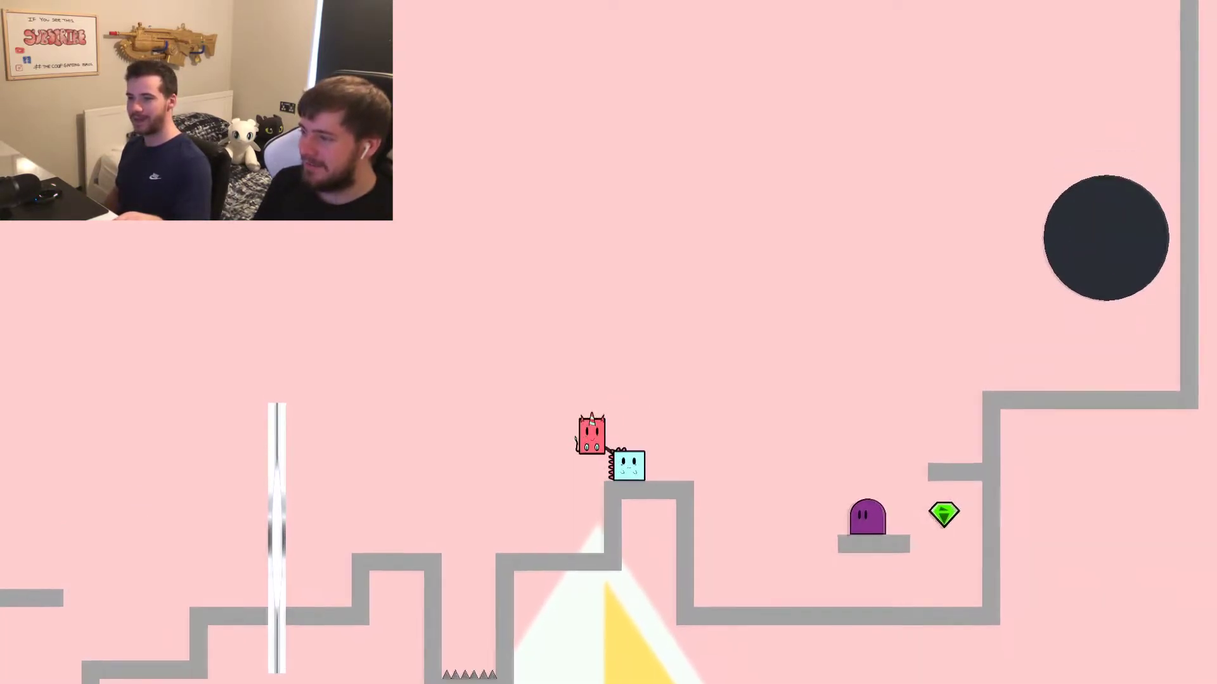
pyautogui.press('Right')
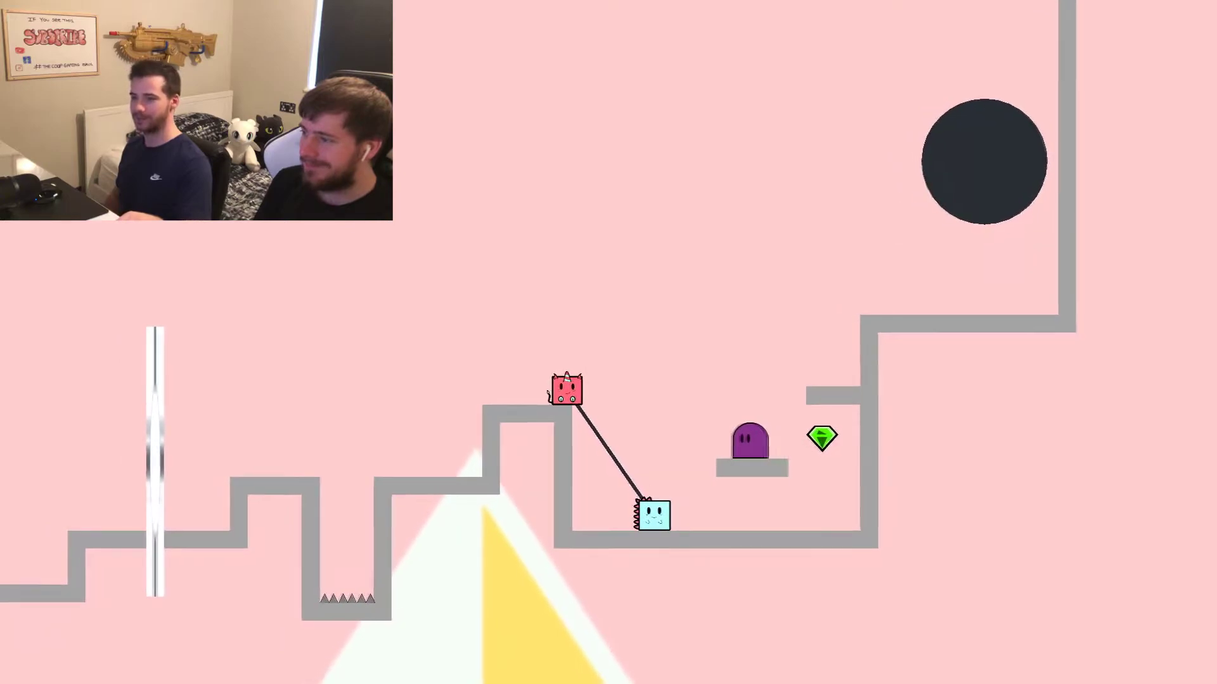
pyautogui.press('Right')
pyautogui.press('Up')
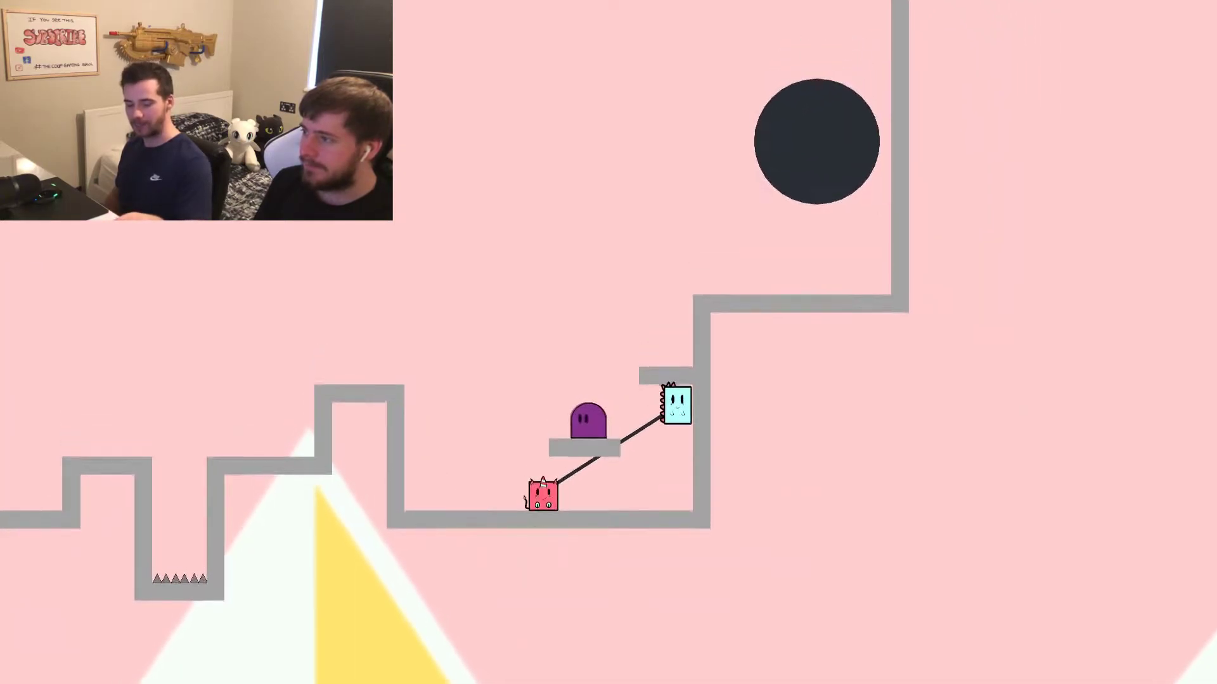
pyautogui.press('Up')
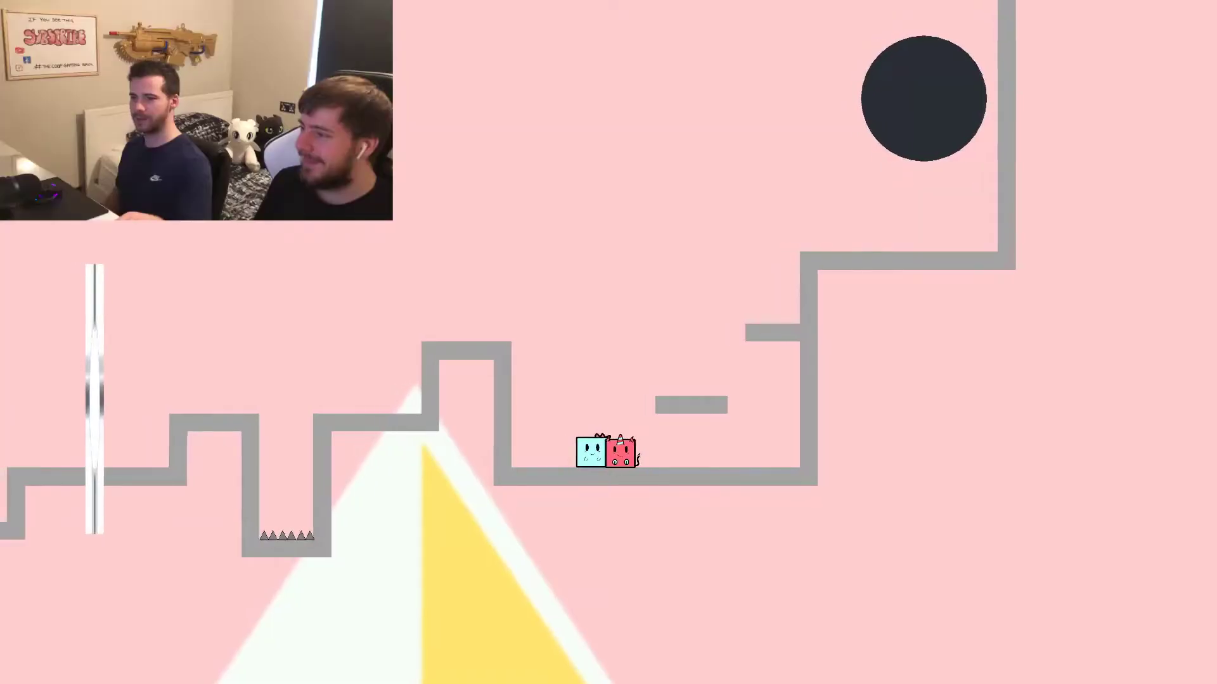
pyautogui.press('Up')
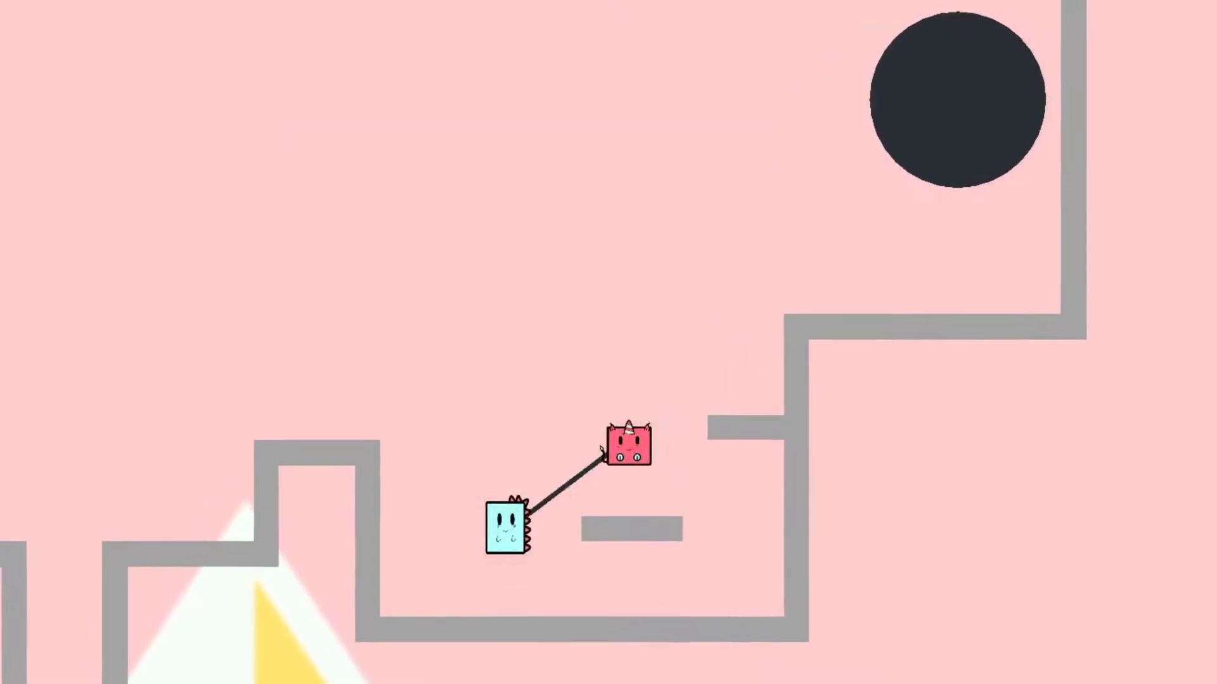